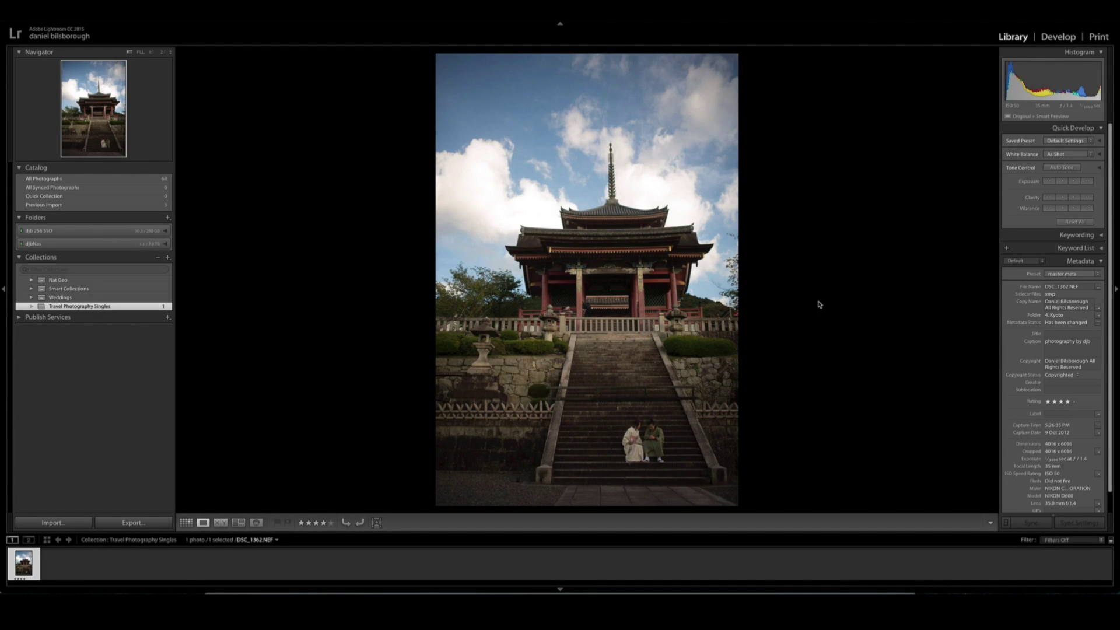
# Step: In Develop, apply the djb 2017 user preset and raise exposure to +0.80
pyautogui.press('d')
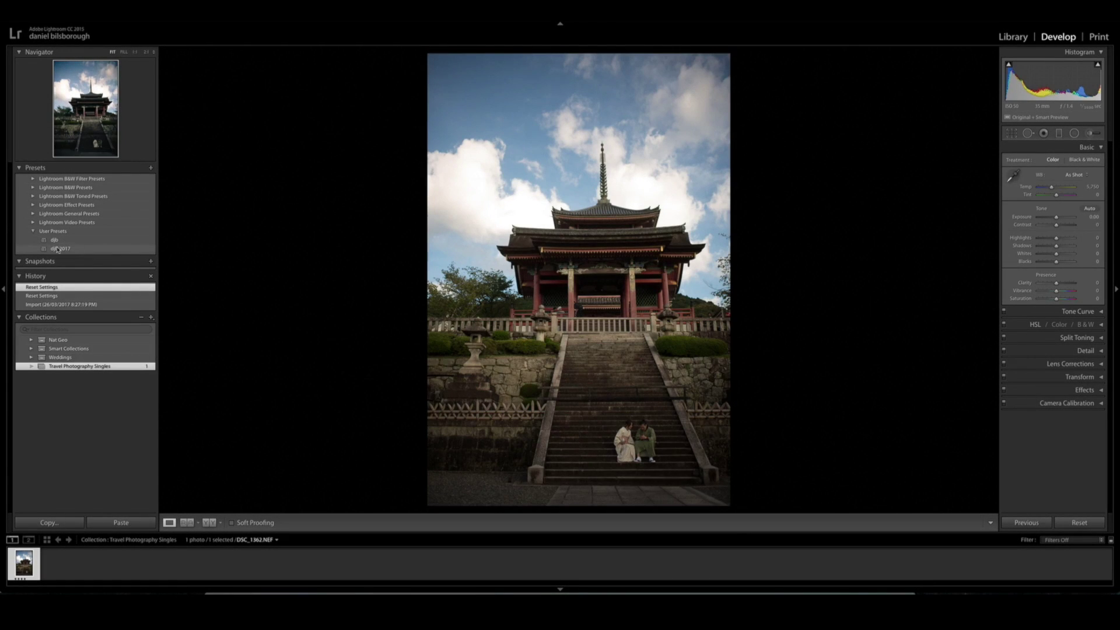
pyautogui.click(58, 249)
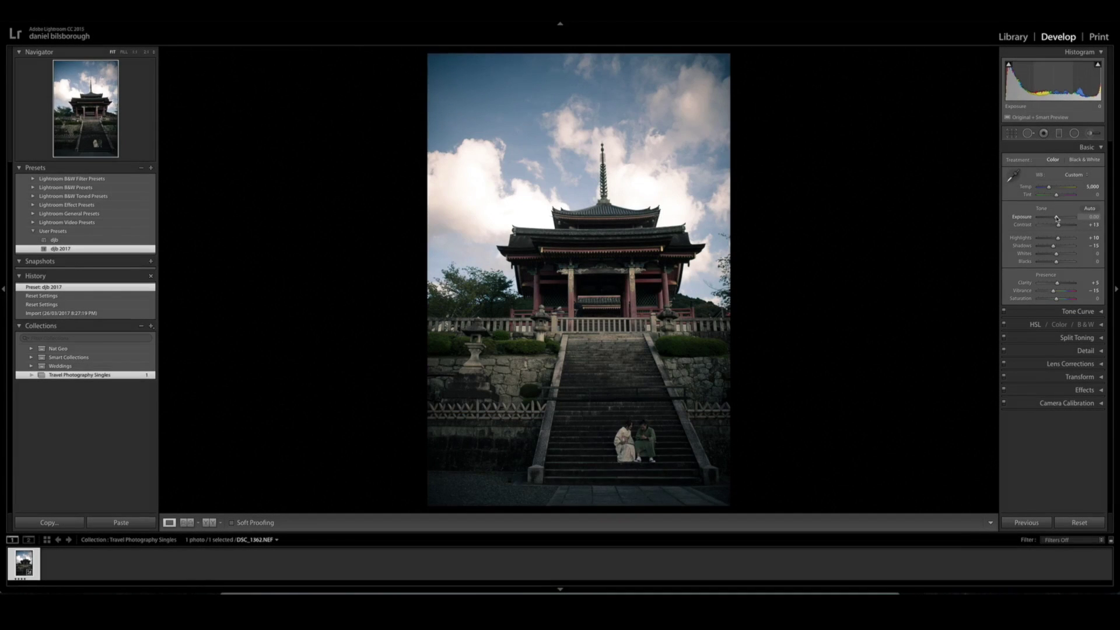
pyautogui.moveTo(1056, 218); pyautogui.dragTo(1059, 218)
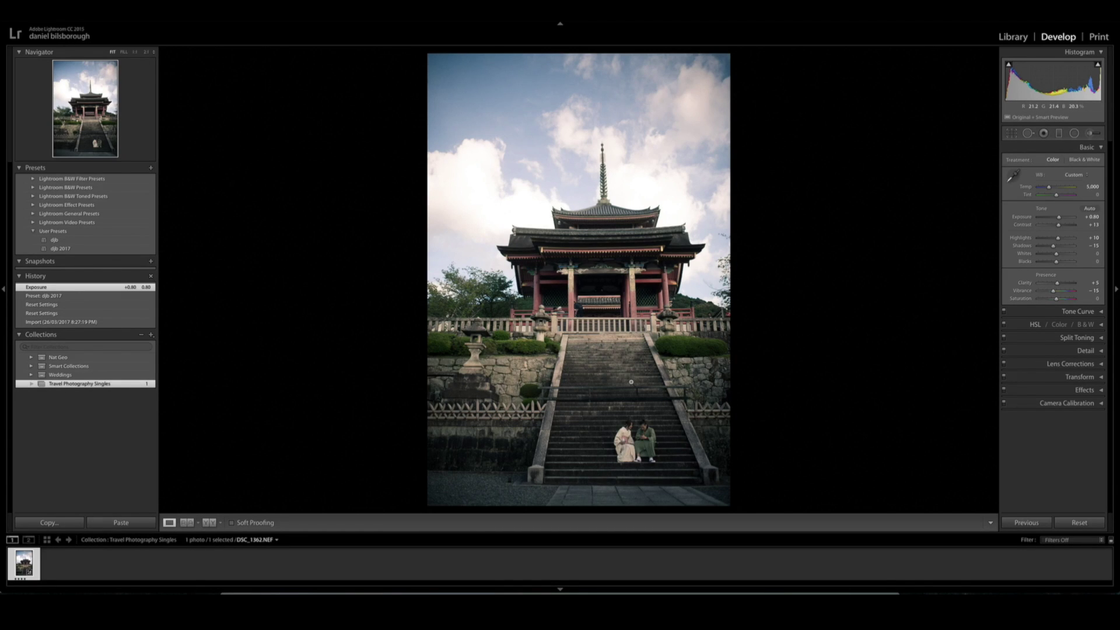
# Step: Paint an enlarged djb clarity spot adjustment brush stroke over the stairs
pyautogui.click(1089, 134)
pyautogui.click(1044, 161)
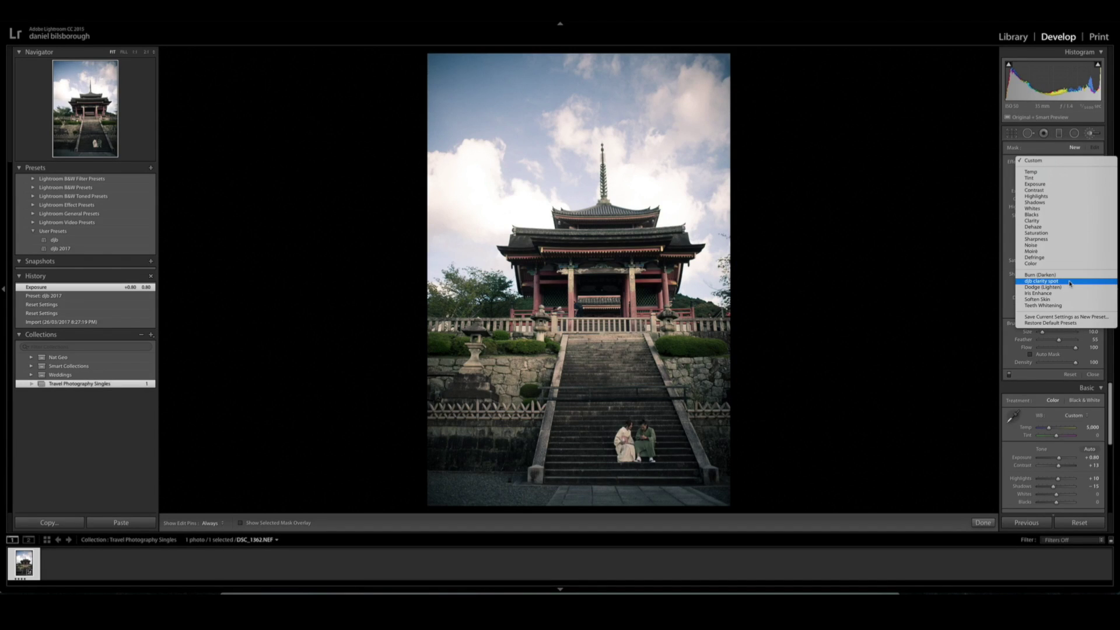
pyautogui.click(1069, 282)
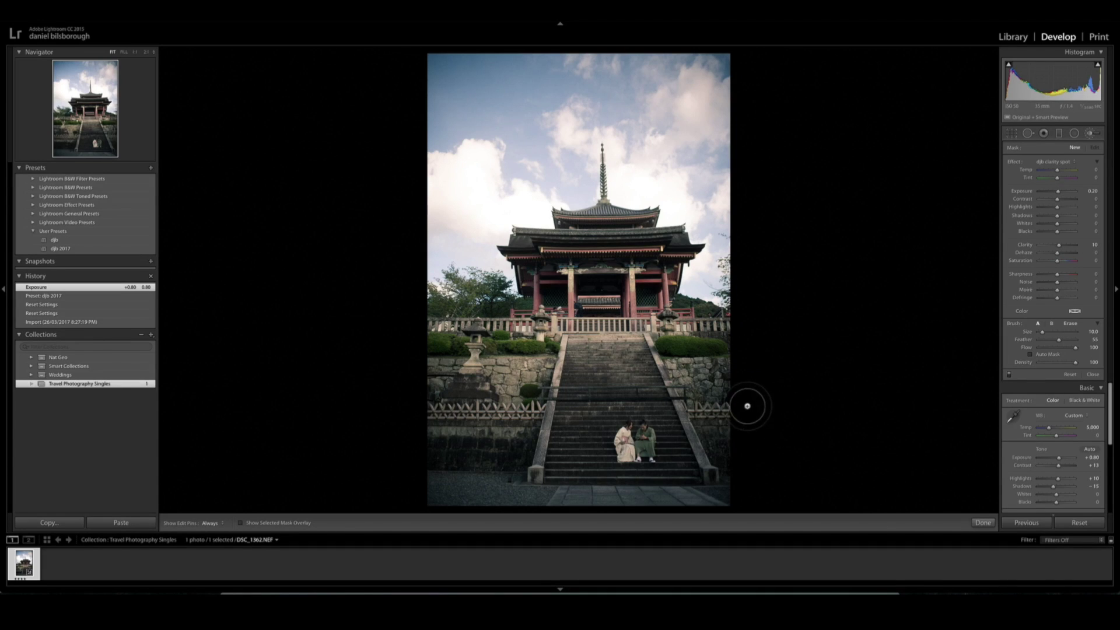
pyautogui.scroll(10, 738, 411)
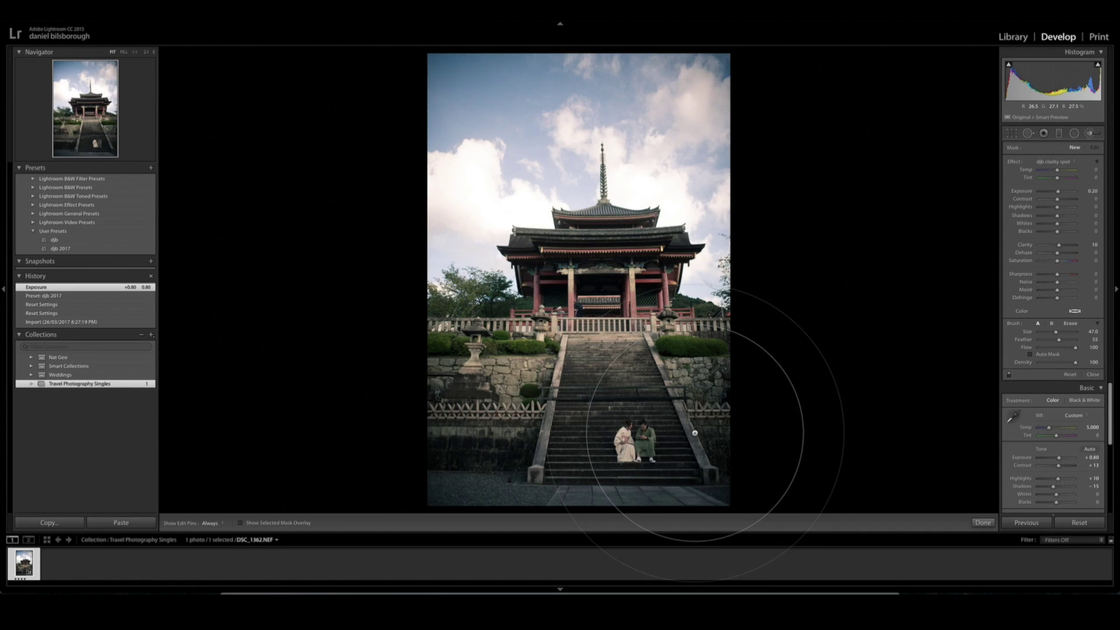
pyautogui.press('h')
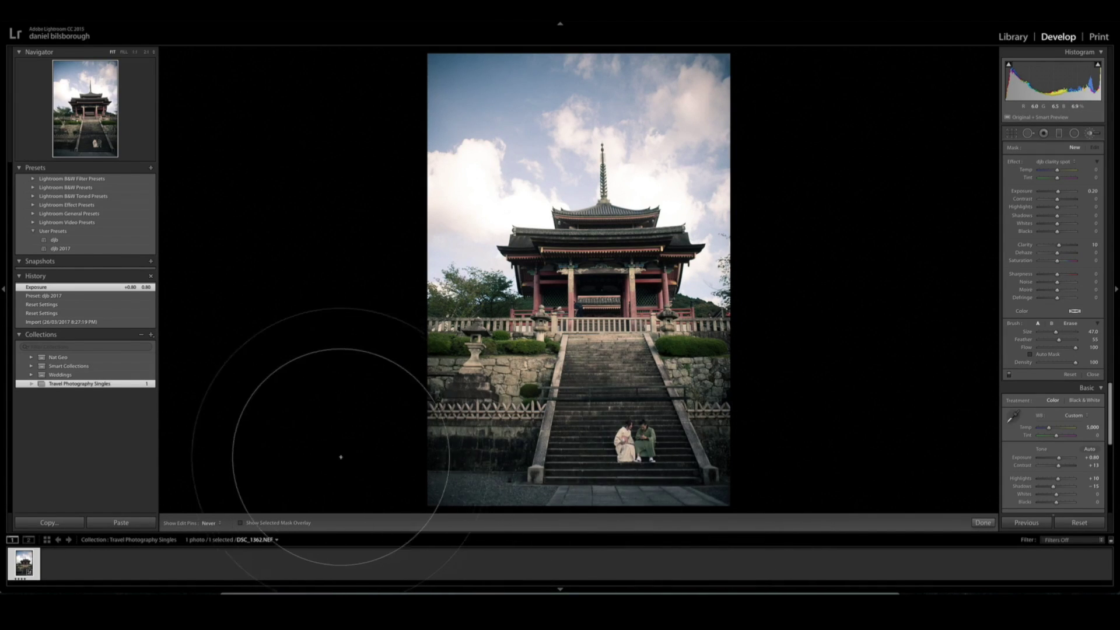
pyautogui.moveTo(334, 457); pyautogui.dragTo(319, 458)
# Step: Check the stroke's mask overlay, then set its exposure to 0.05 and shadows to +20
pyautogui.press('h')
pyautogui.press('o')
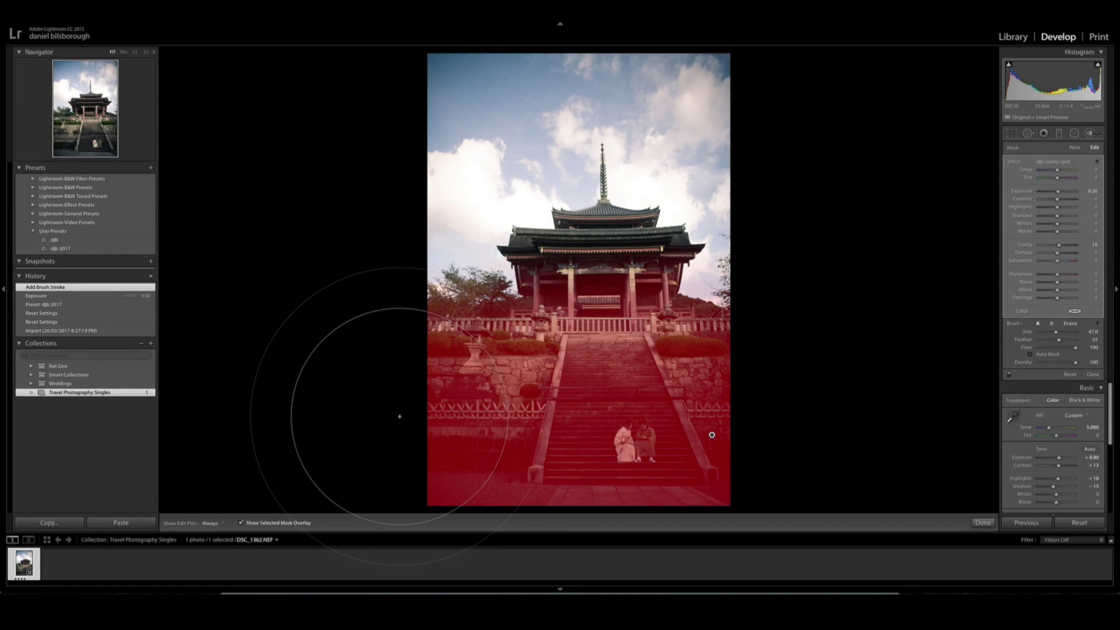
pyautogui.press('o')
pyautogui.press('o')
pyautogui.press('o')
pyautogui.press('o')
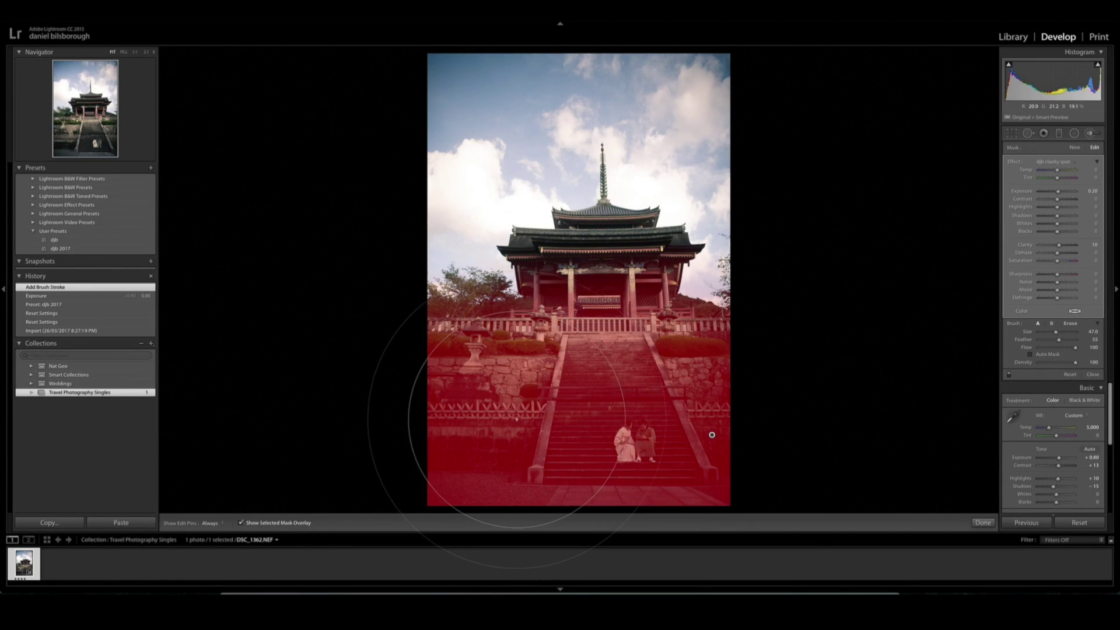
pyautogui.press('o')
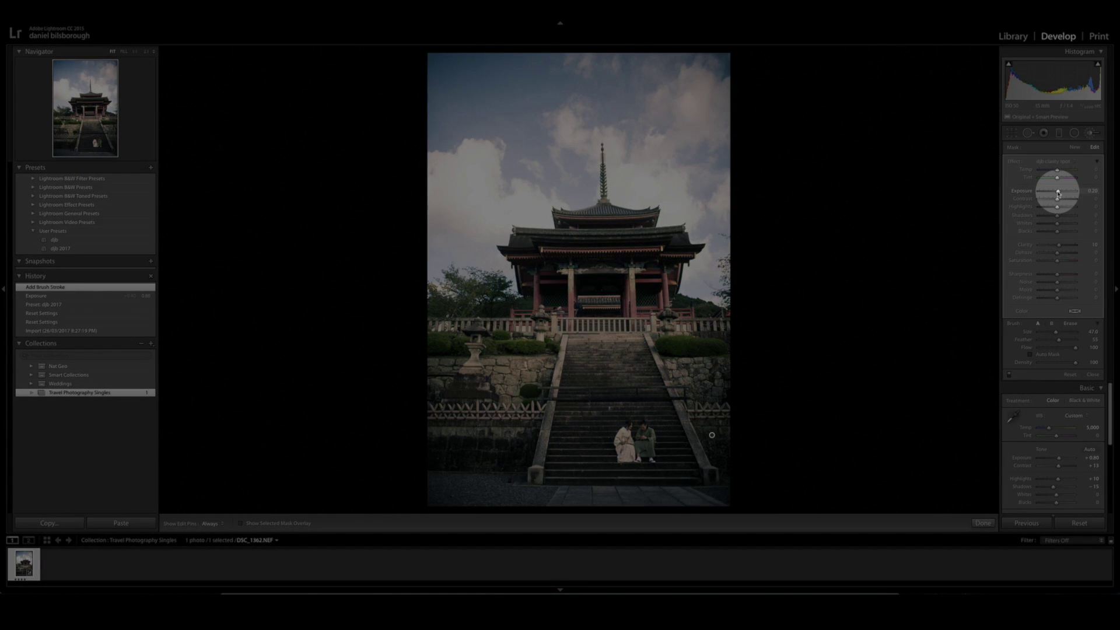
pyautogui.moveTo(1058, 194)
pyautogui.mouseDown()
pyautogui.moveTo(1012, 199)
pyautogui.moveTo(1095, 195)
pyautogui.moveTo(1044, 195)
pyautogui.moveTo(1061, 193)
pyautogui.mouseUp()
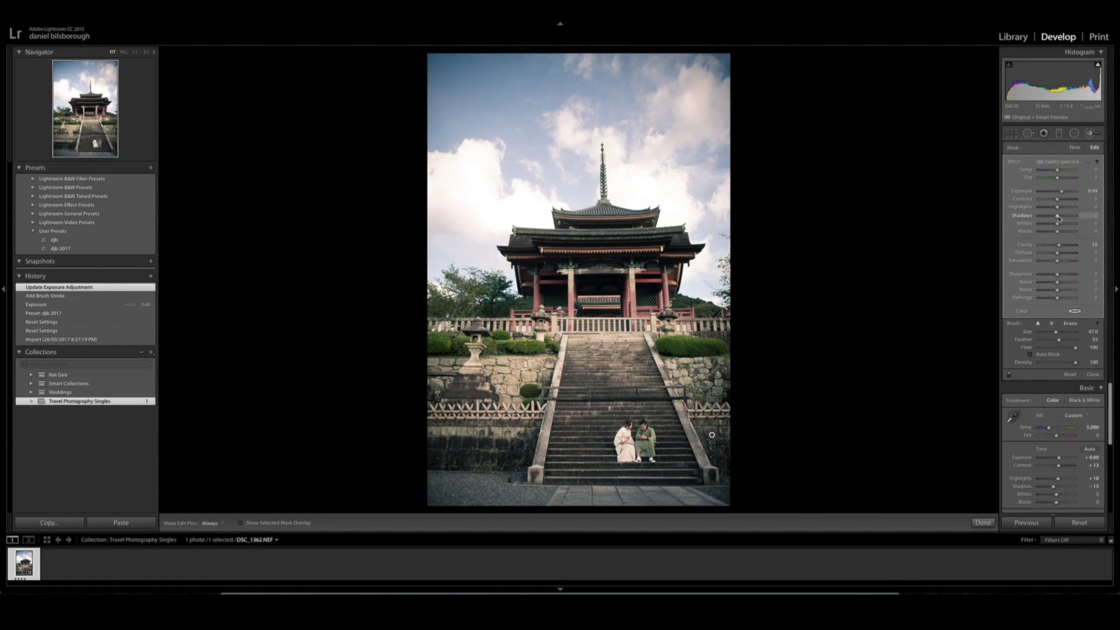
pyautogui.moveTo(1058, 219); pyautogui.dragTo(1061, 218)
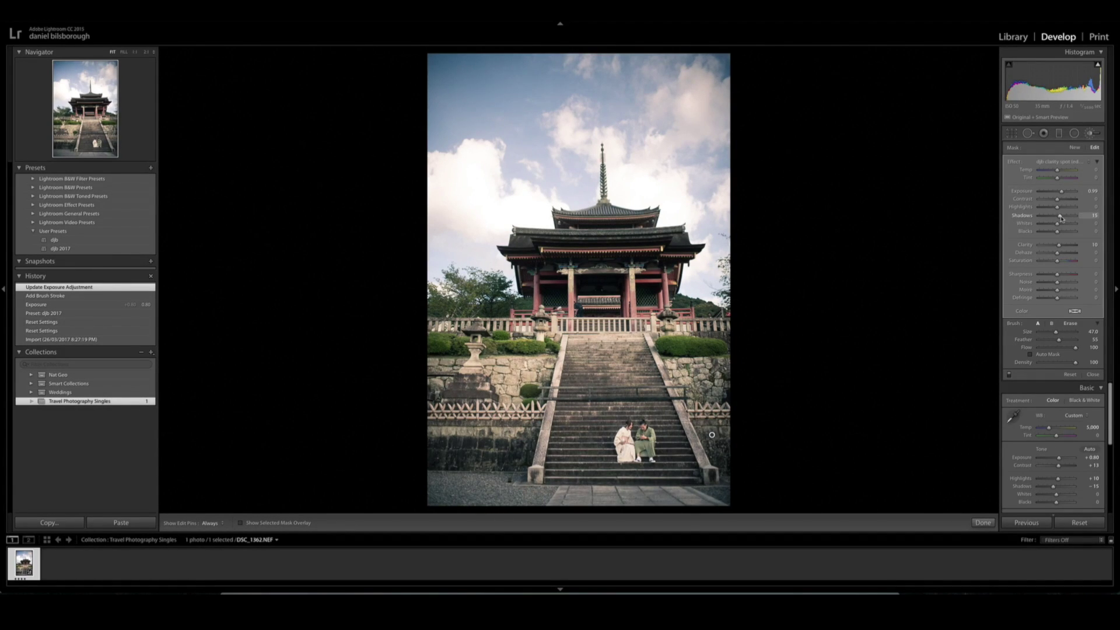
pyautogui.press('k')
pyautogui.press('k')
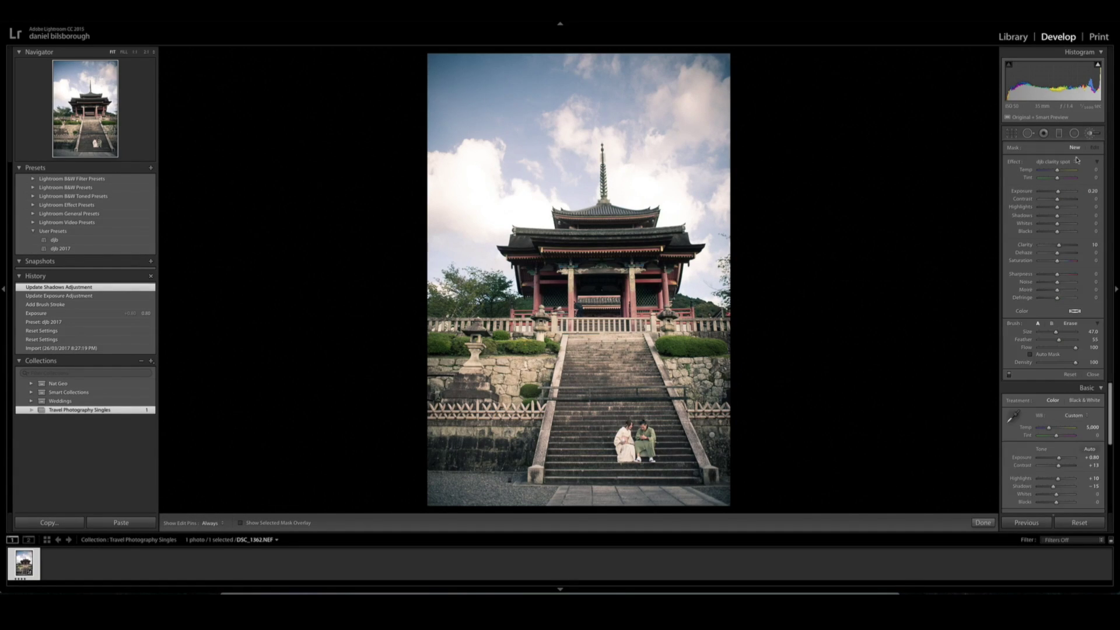
# Step: Paint a smaller clarity brush stroke over the seated couple and set its clarity
pyautogui.scroll(-5, 635, 455)
pyautogui.click(634, 455)
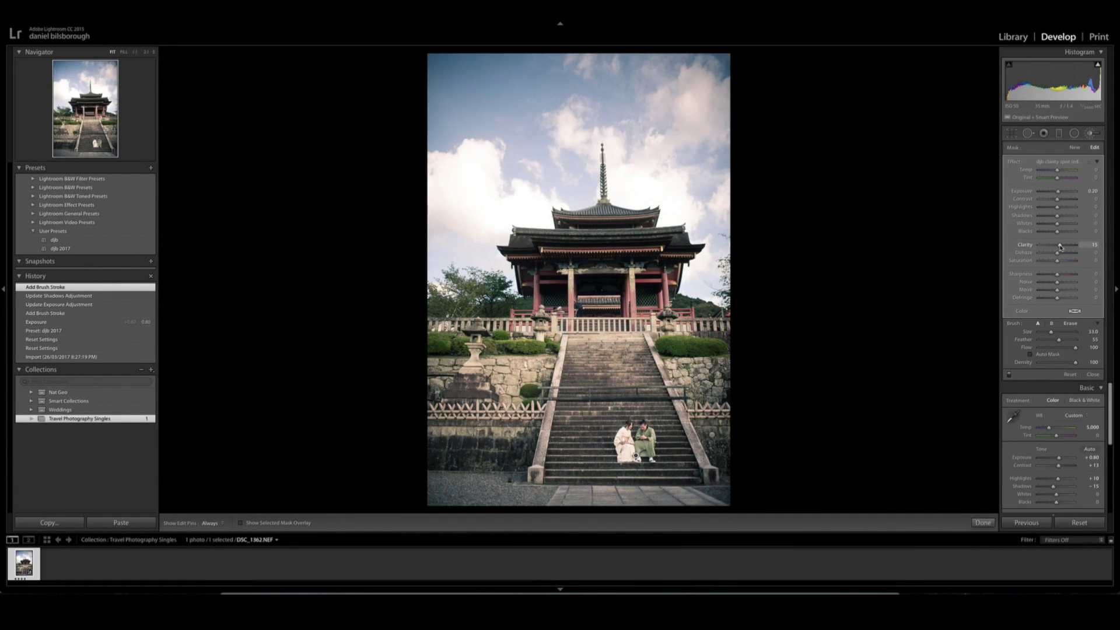
pyautogui.moveTo(1060, 247); pyautogui.dragTo(1062, 247)
pyautogui.press('k')
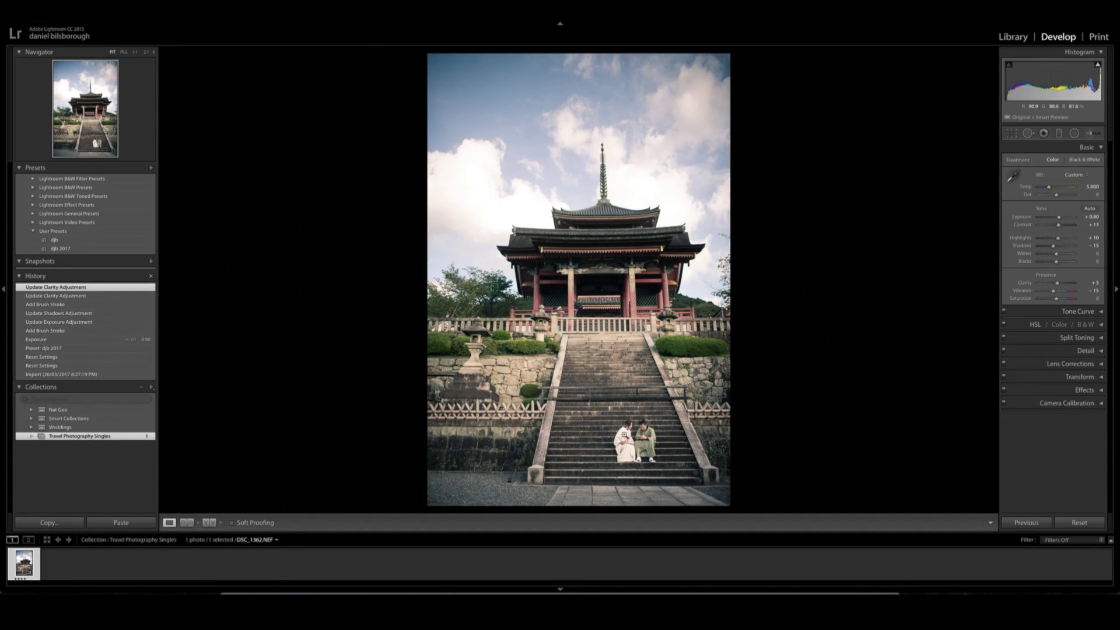
# Step: Select the stairs mask pin and pull its highlights down to -100
pyautogui.press('k')
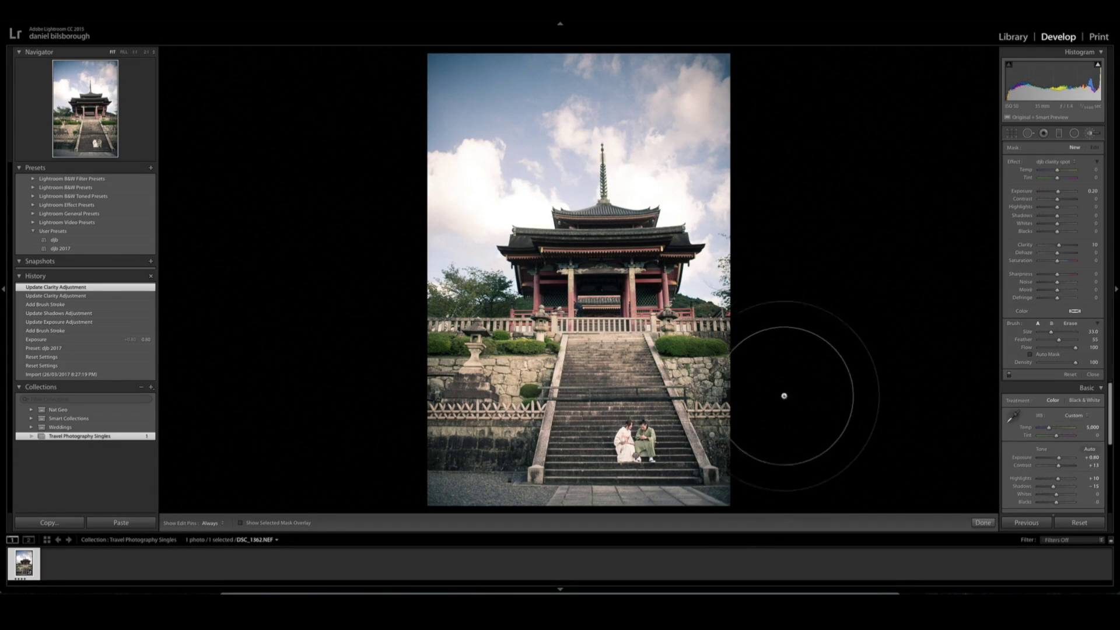
pyautogui.click(637, 456)
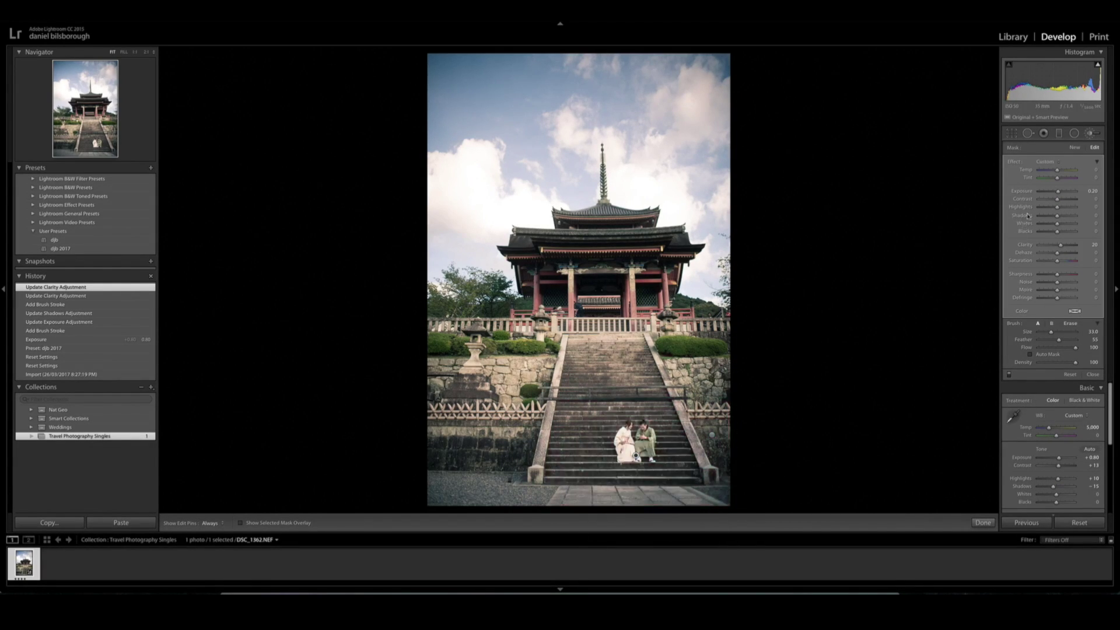
pyautogui.moveTo(1058, 208); pyautogui.dragTo(1034, 211)
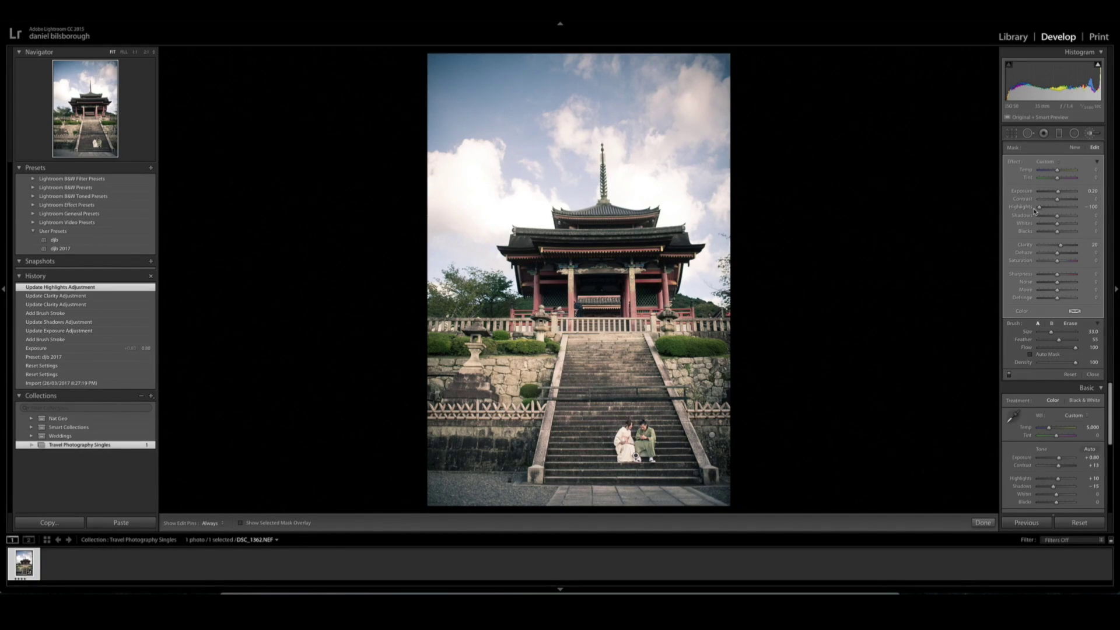
pyautogui.press('k')
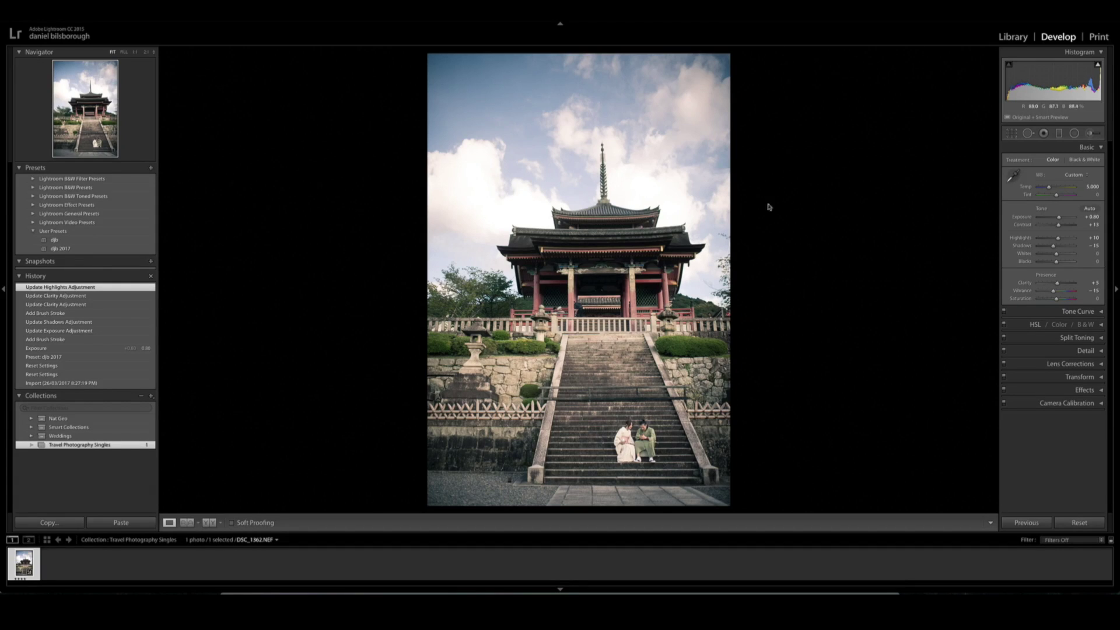
# Step: Crop the photo in from the top-left corner with constrained proportions
pyautogui.click(1010, 134)
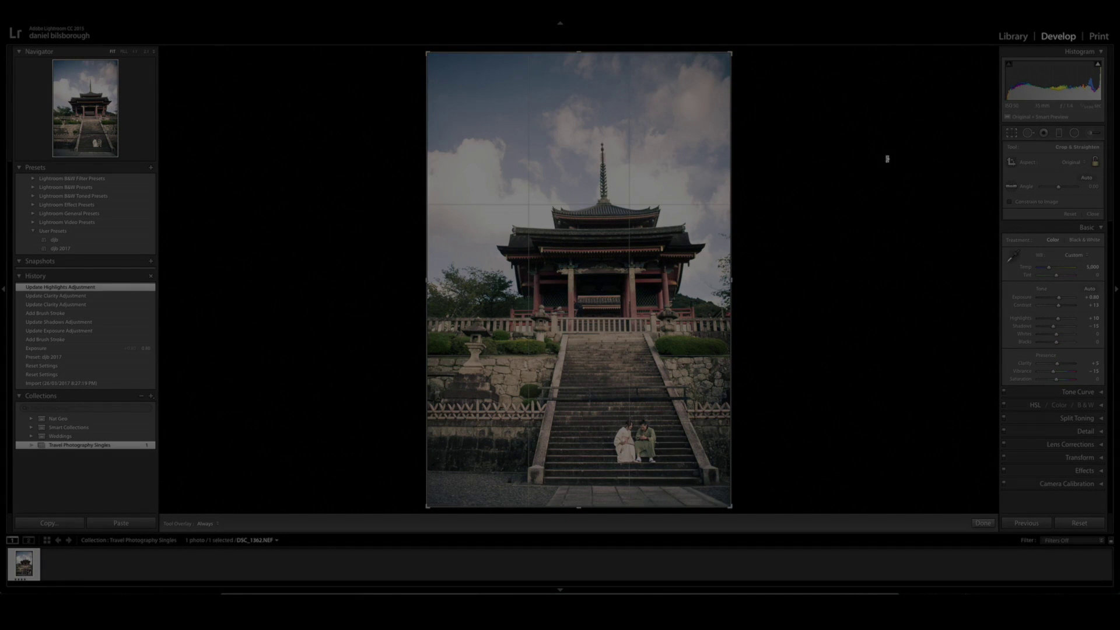
pyautogui.press('shift')
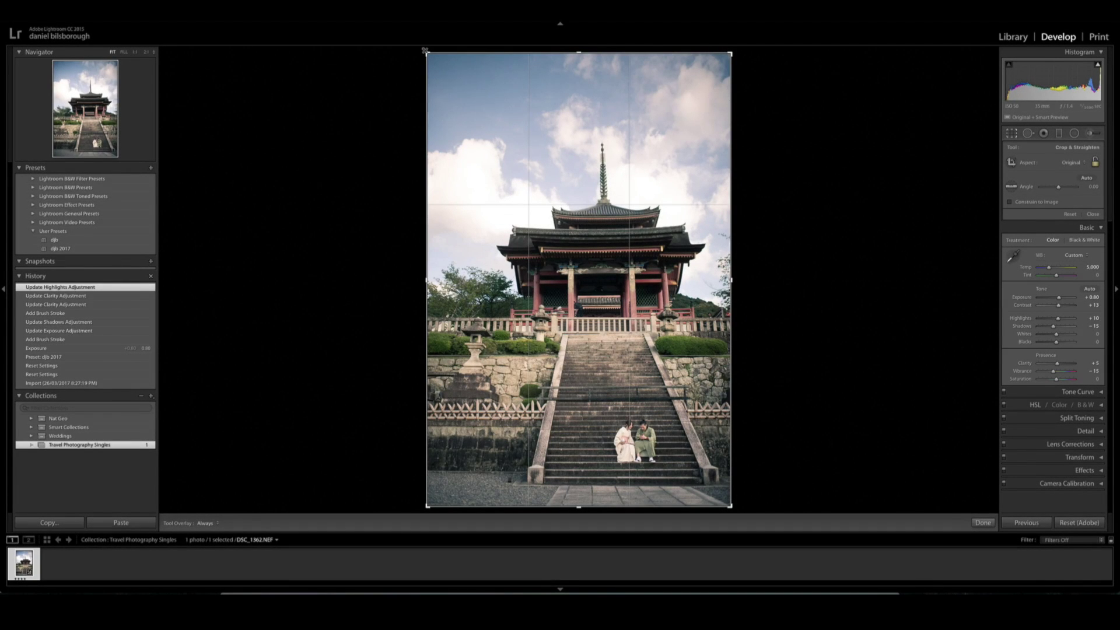
pyautogui.moveTo(424, 50); pyautogui.dragTo(446, 83)
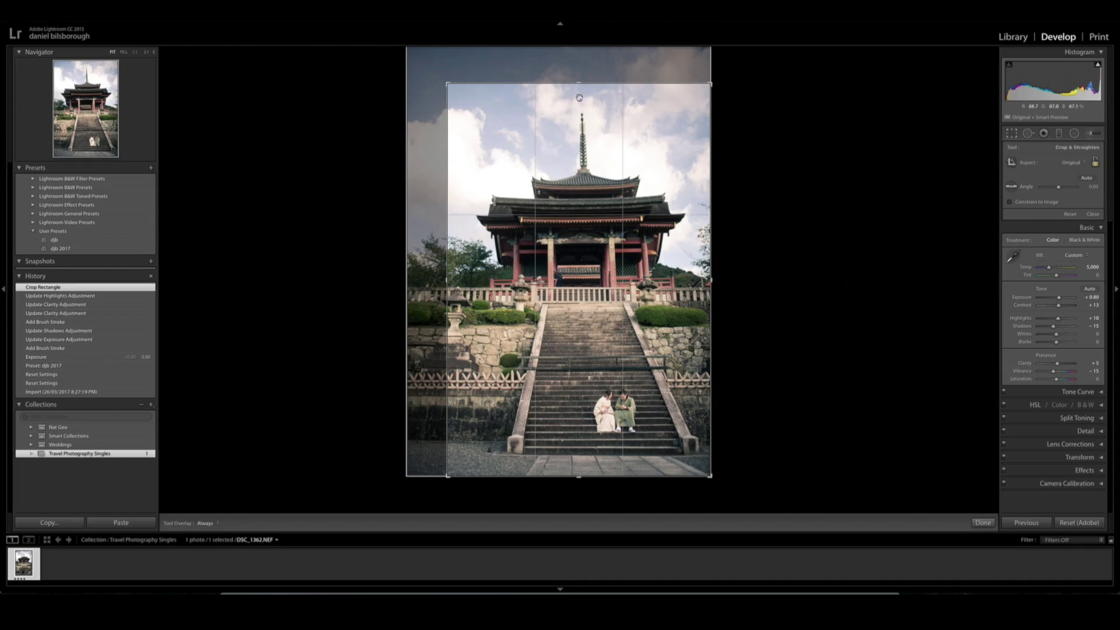
pyautogui.moveTo(449, 84); pyautogui.dragTo(452, 87)
pyautogui.press('Return')
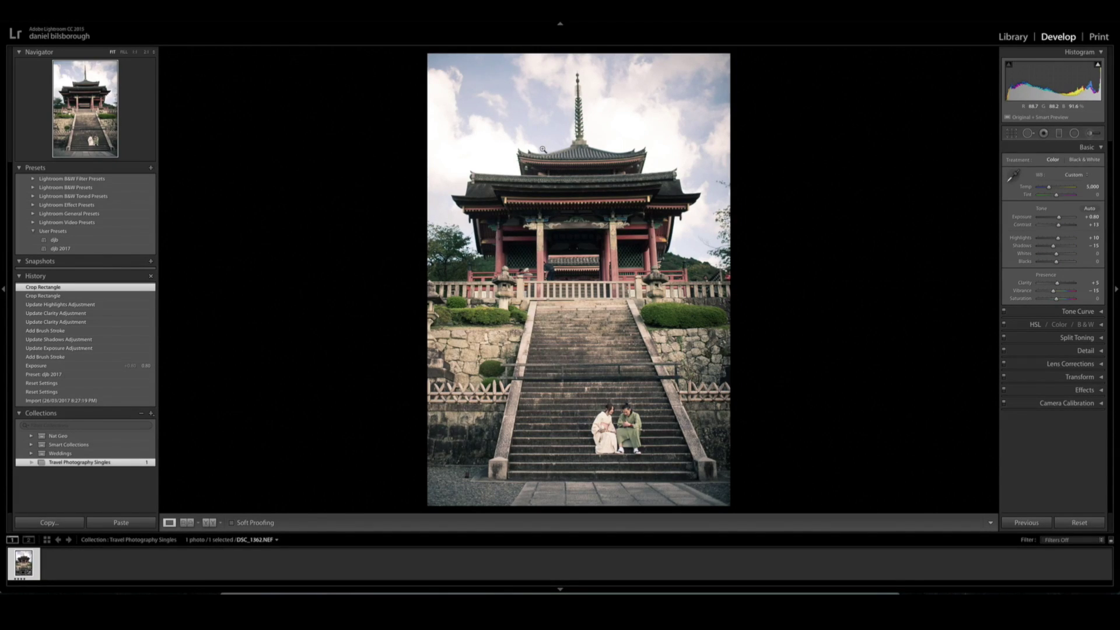
pyautogui.press('r')
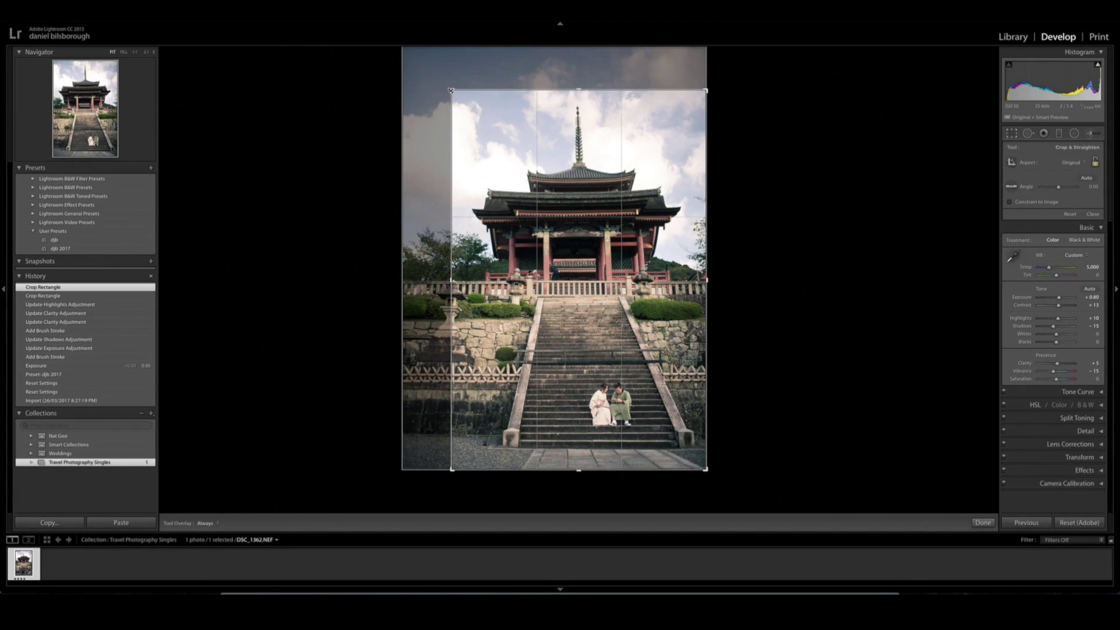
pyautogui.moveTo(451, 91); pyautogui.dragTo(438, 81)
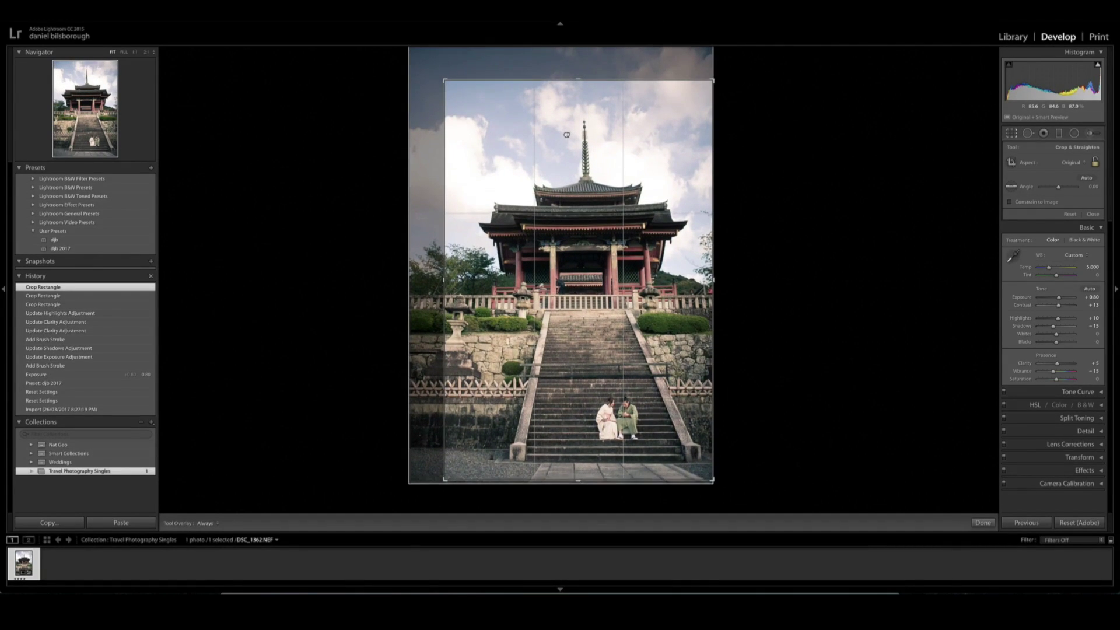
pyautogui.press('Return')
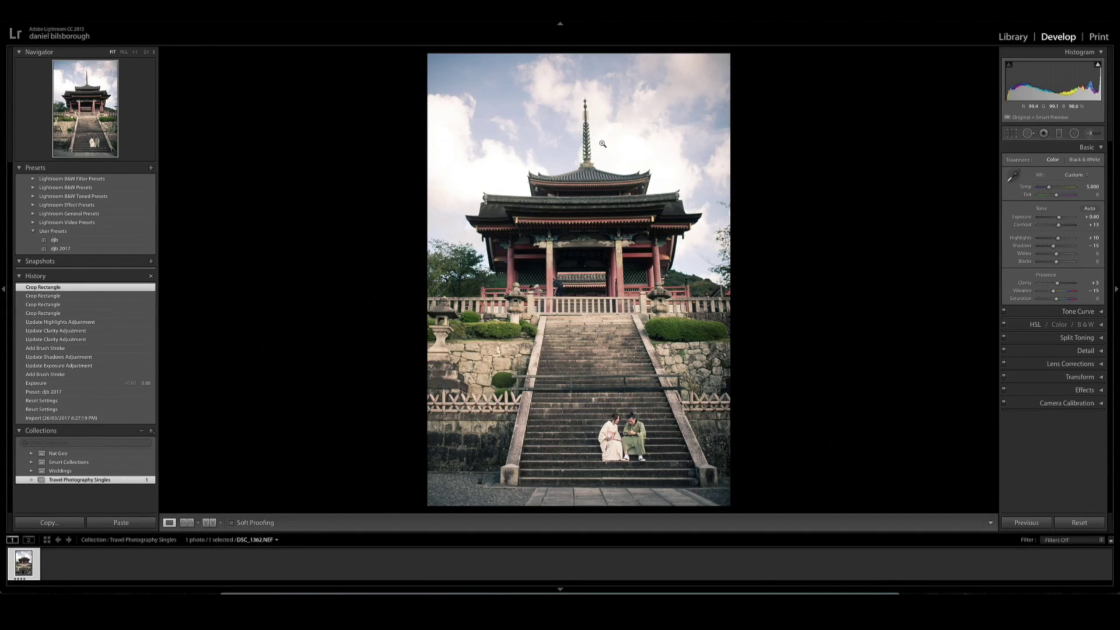
pyautogui.press('r')
pyautogui.press('r')
pyautogui.press('r')
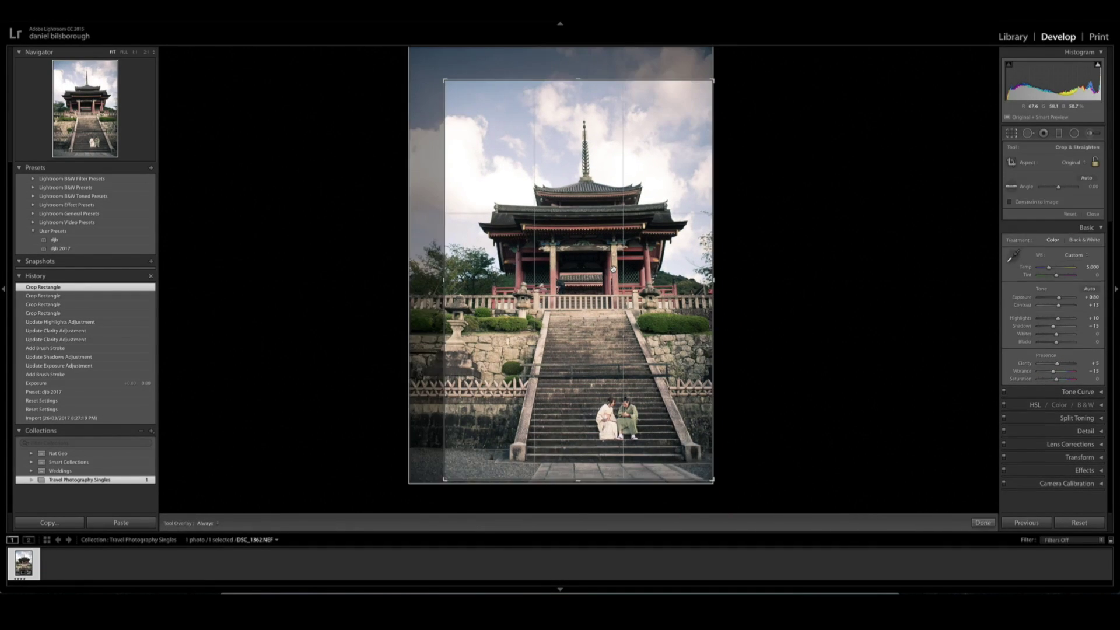
pyautogui.press('r')
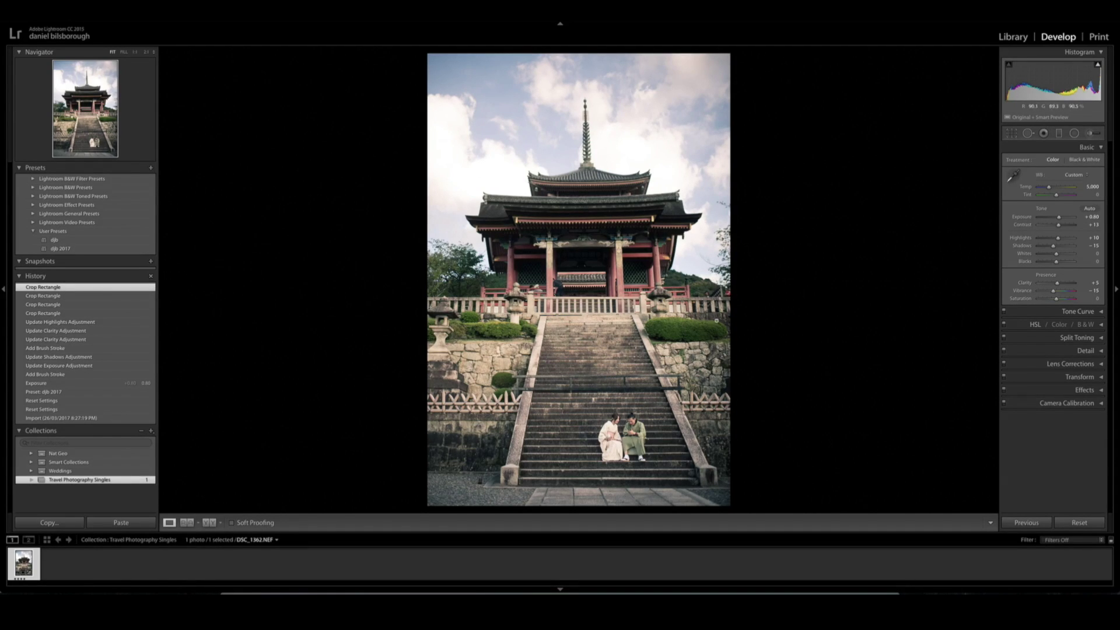
# Step: Straighten the photo by 0.12° and shift it slightly upward within the crop
pyautogui.press('r')
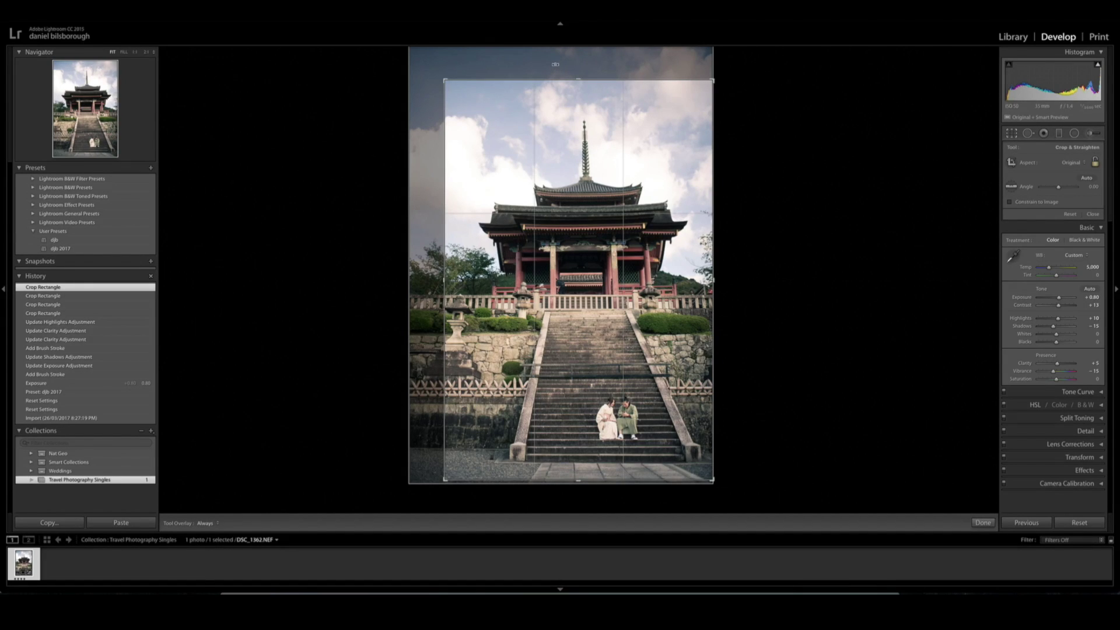
pyautogui.press('o')
pyautogui.moveTo(734, 87); pyautogui.dragTo(735, 90)
pyautogui.press('r')
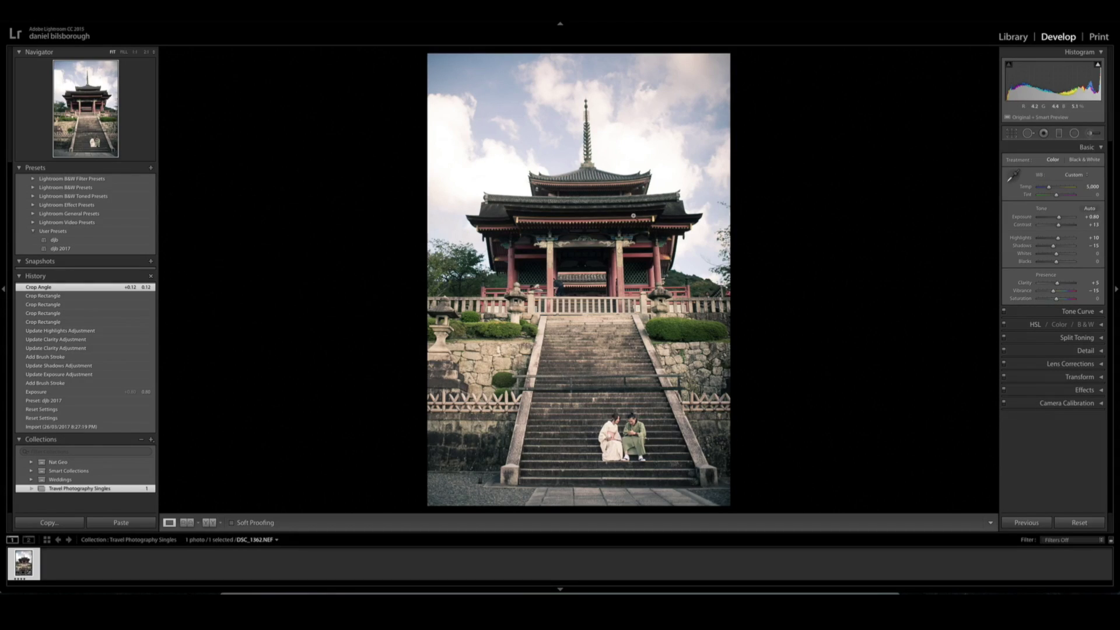
pyautogui.press('r')
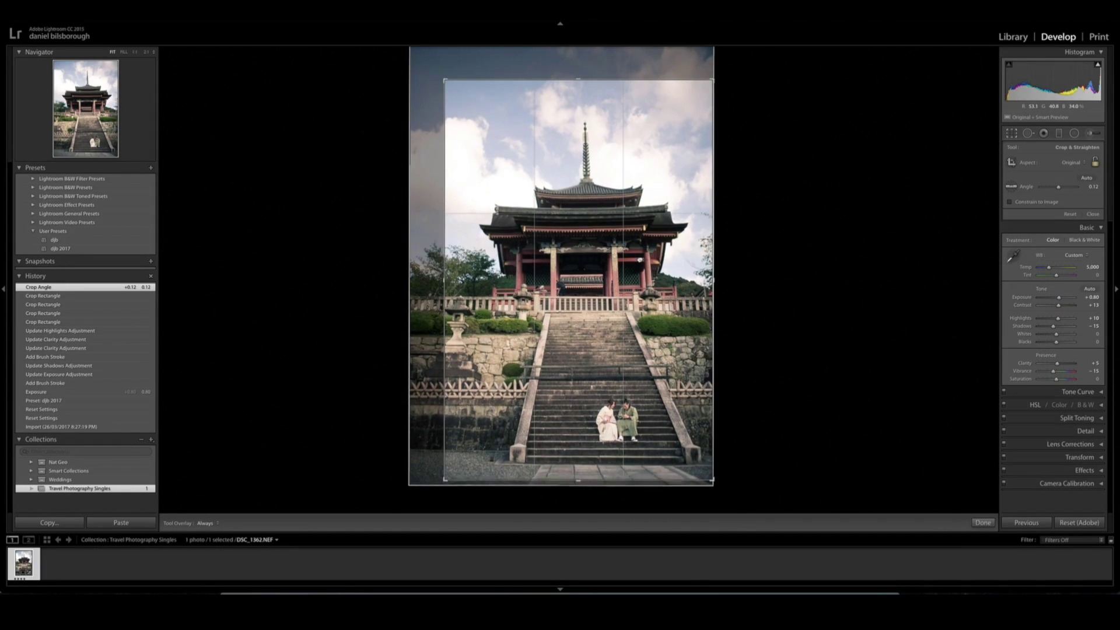
pyautogui.moveTo(640, 265); pyautogui.dragTo(638, 268)
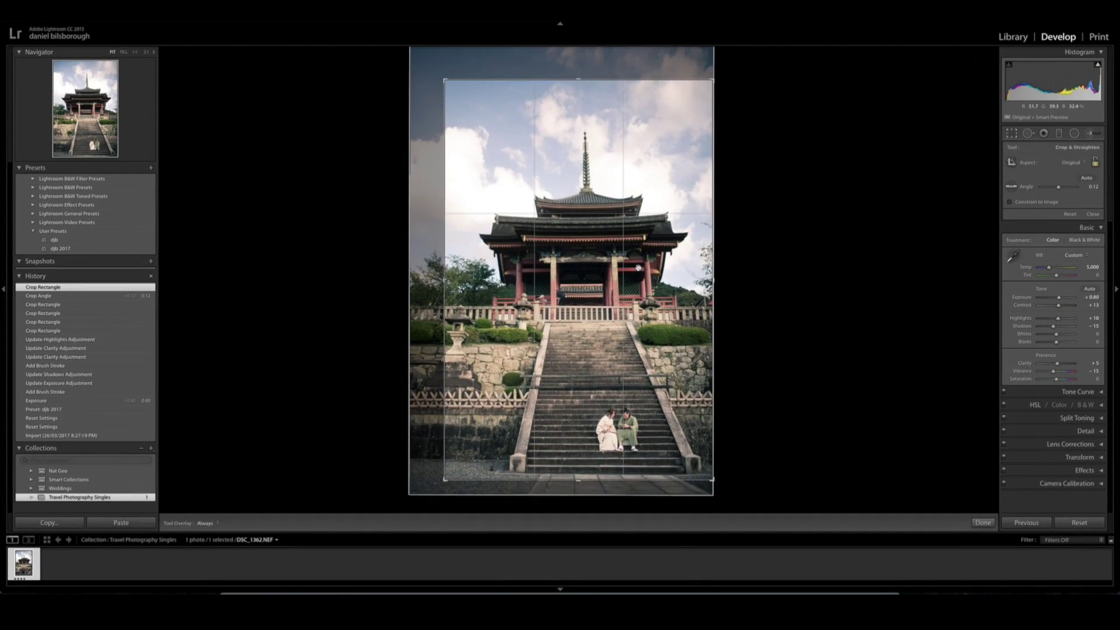
pyautogui.press('r')
pyautogui.press('r')
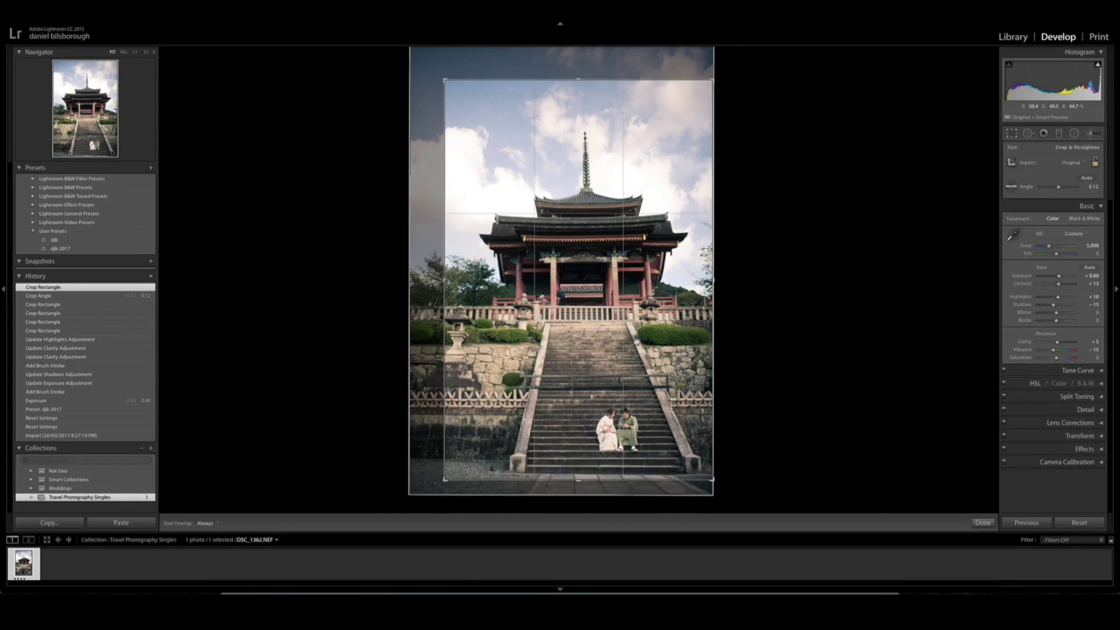
pyautogui.moveTo(635, 346); pyautogui.dragTo(634, 337)
pyautogui.press('r')
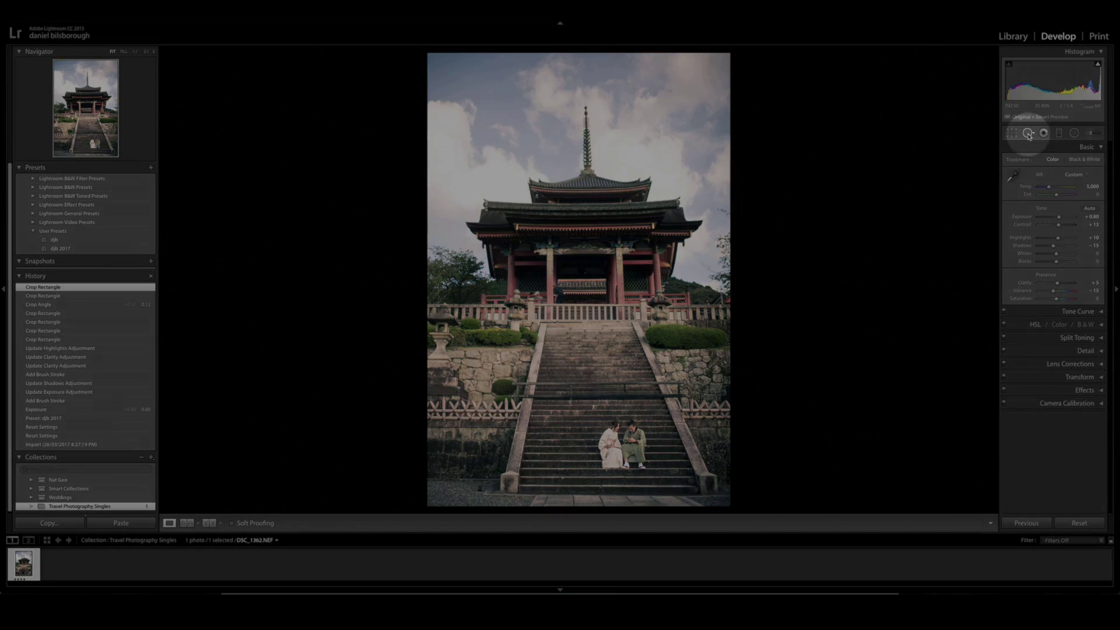
# Step: Remove two dust spots in the sky with Spot Removal
pyautogui.click(1028, 134)
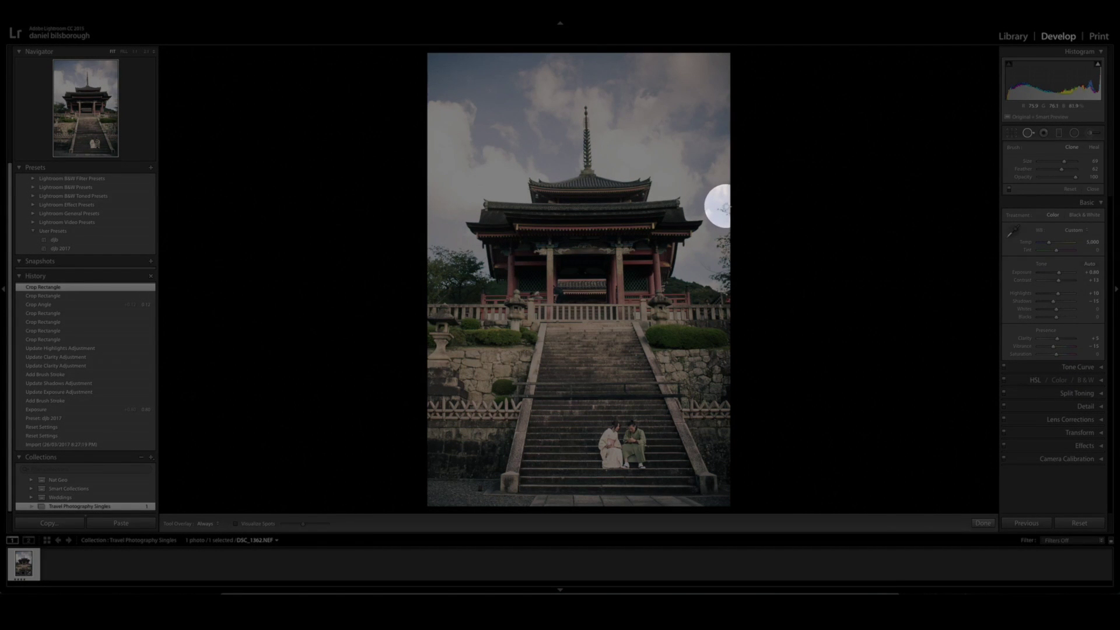
pyautogui.scroll(3, 706, 199)
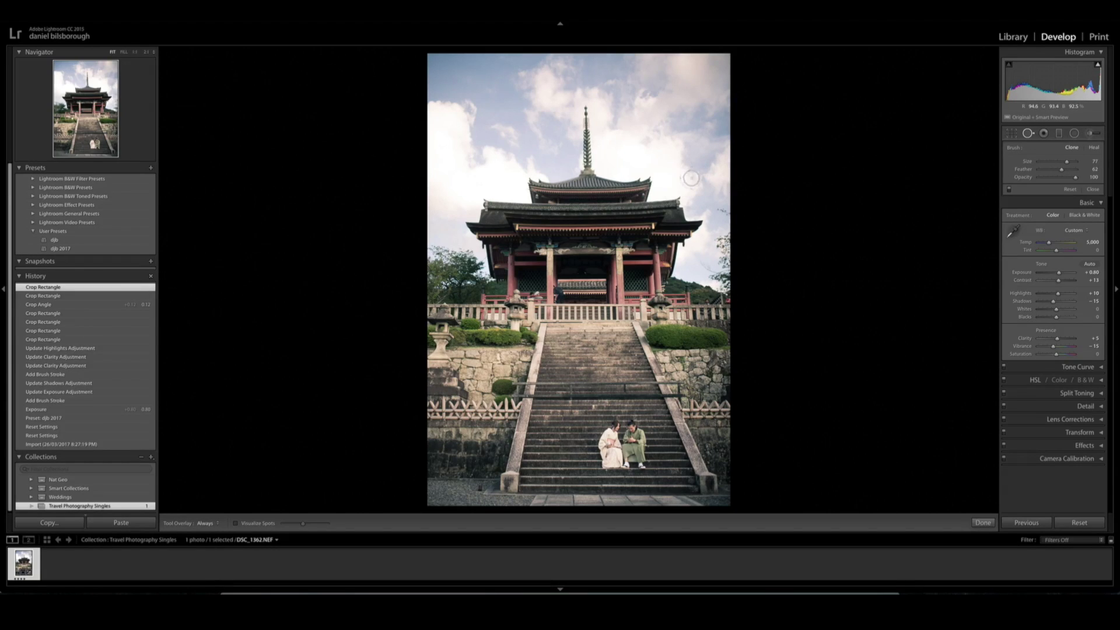
pyautogui.click(720, 208)
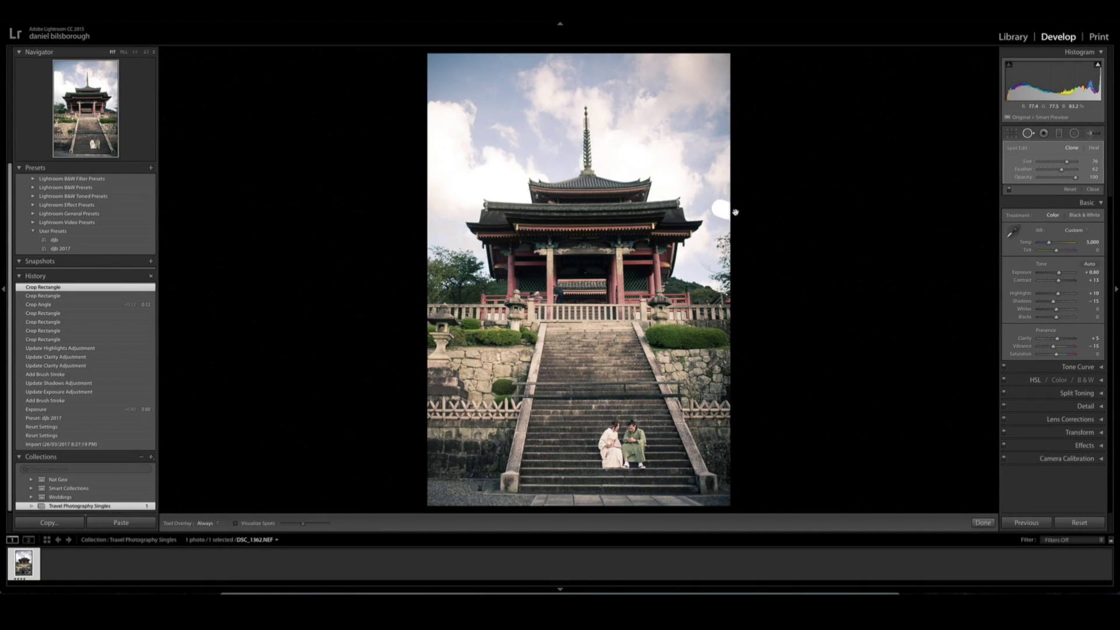
pyautogui.press('q')
pyautogui.press('q')
pyautogui.click(726, 263)
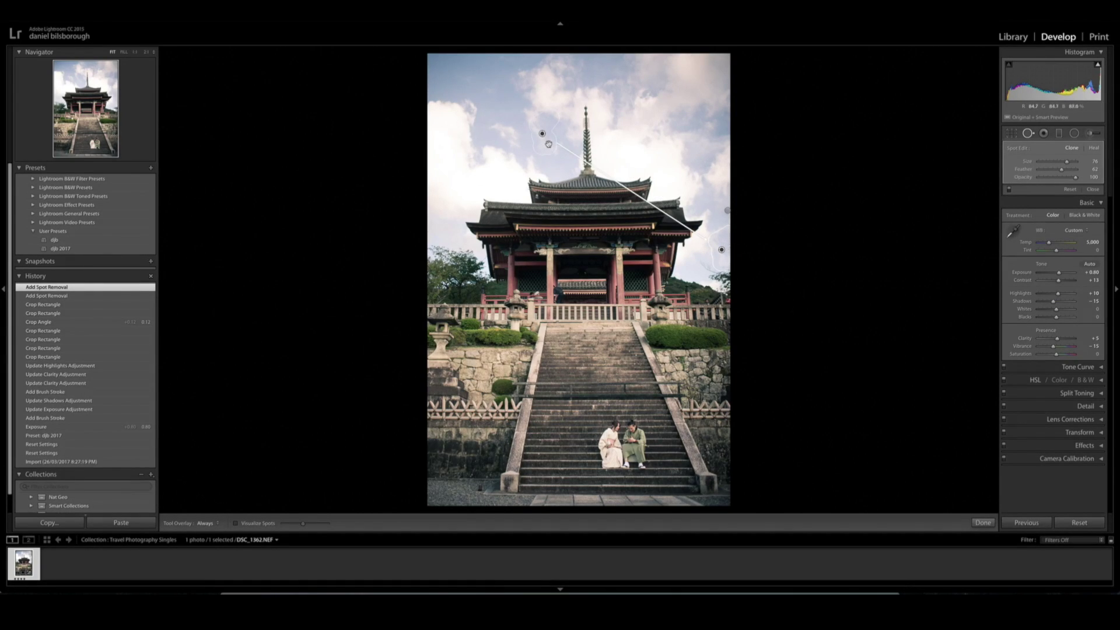
pyautogui.press('q')
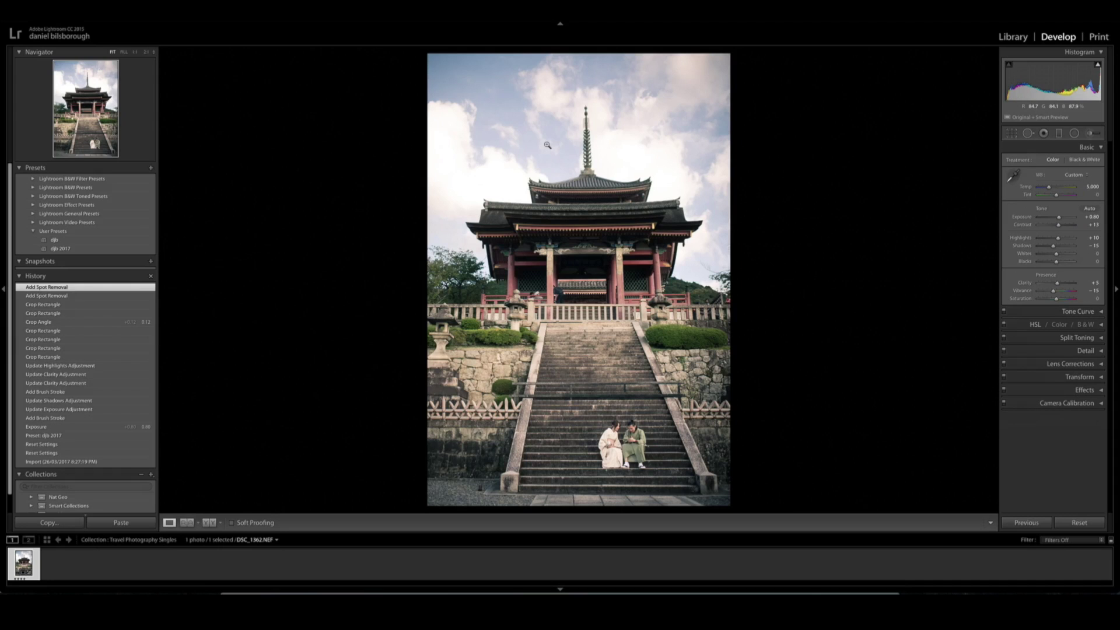
# Step: At 1:1, remove a sky spot beside the roof, resourcing it from cleaner sky
pyautogui.click(711, 268)
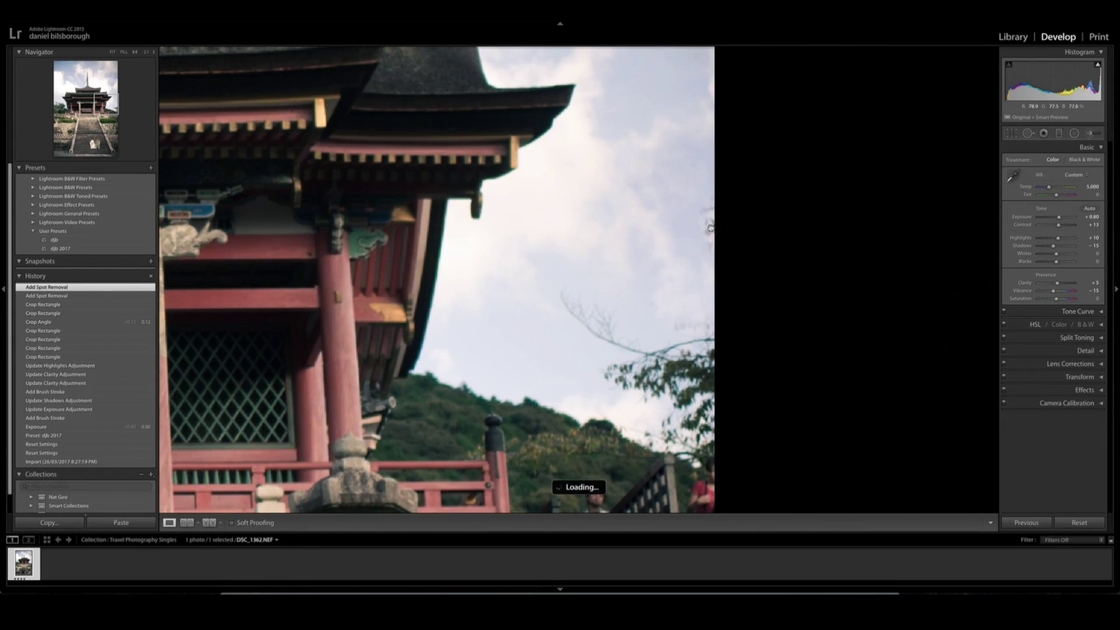
pyautogui.press('q')
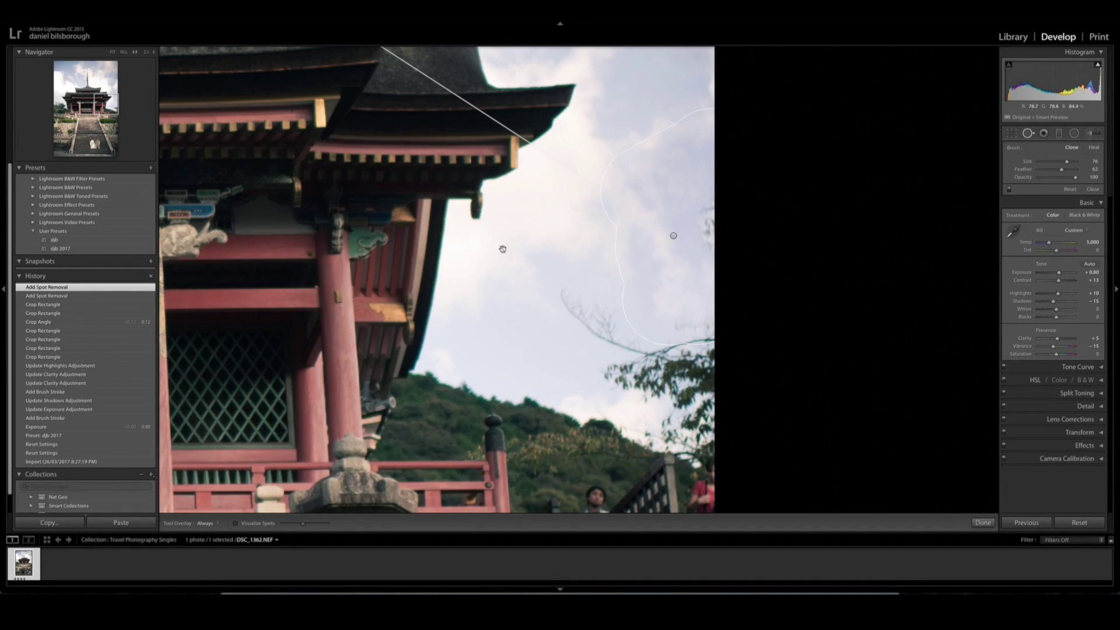
pyautogui.press('q')
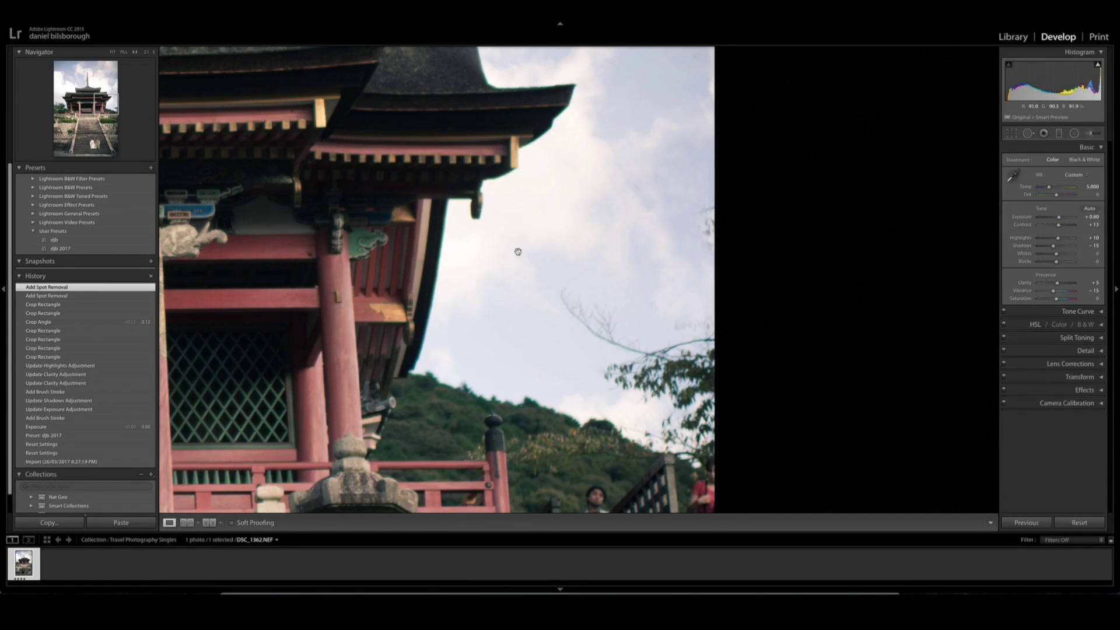
pyautogui.press('q')
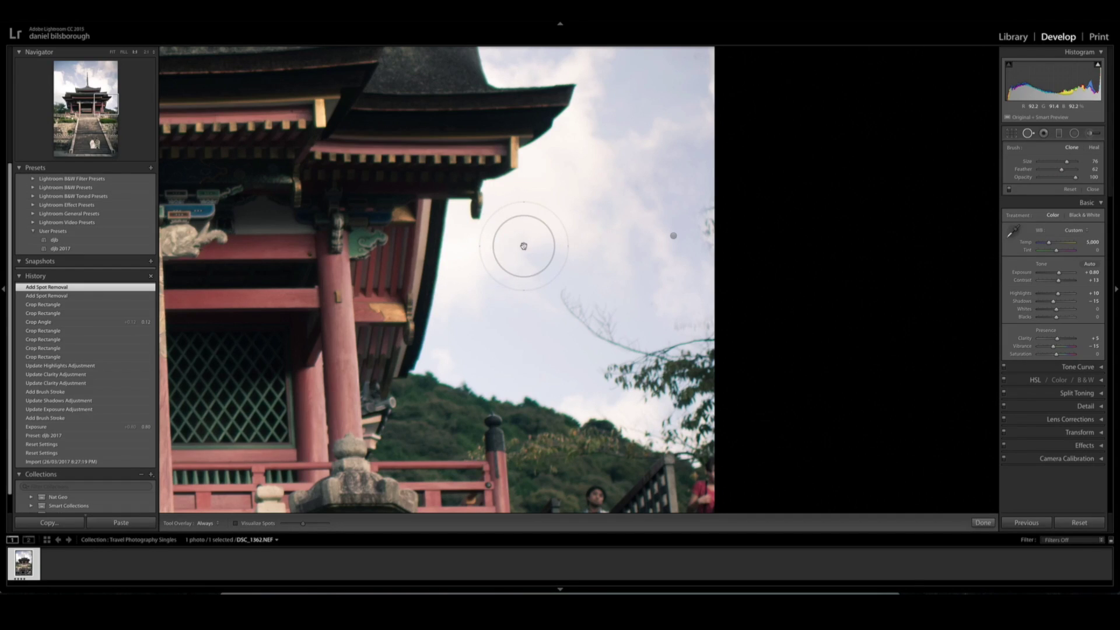
pyautogui.click(523, 245)
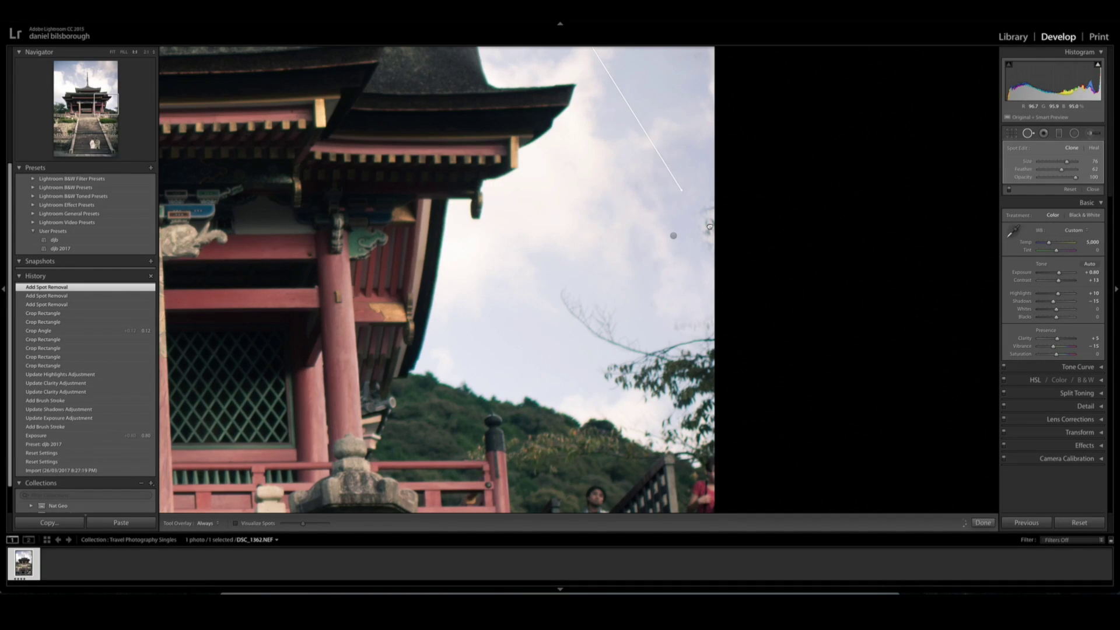
pyautogui.moveTo(709, 227); pyautogui.dragTo(676, 226)
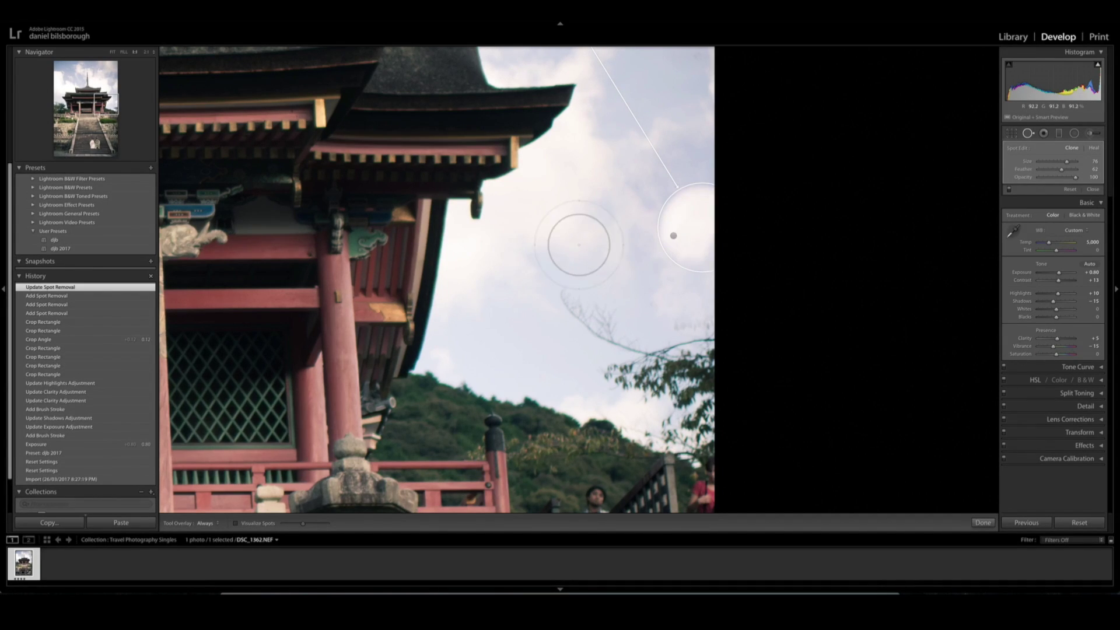
pyautogui.press('z')
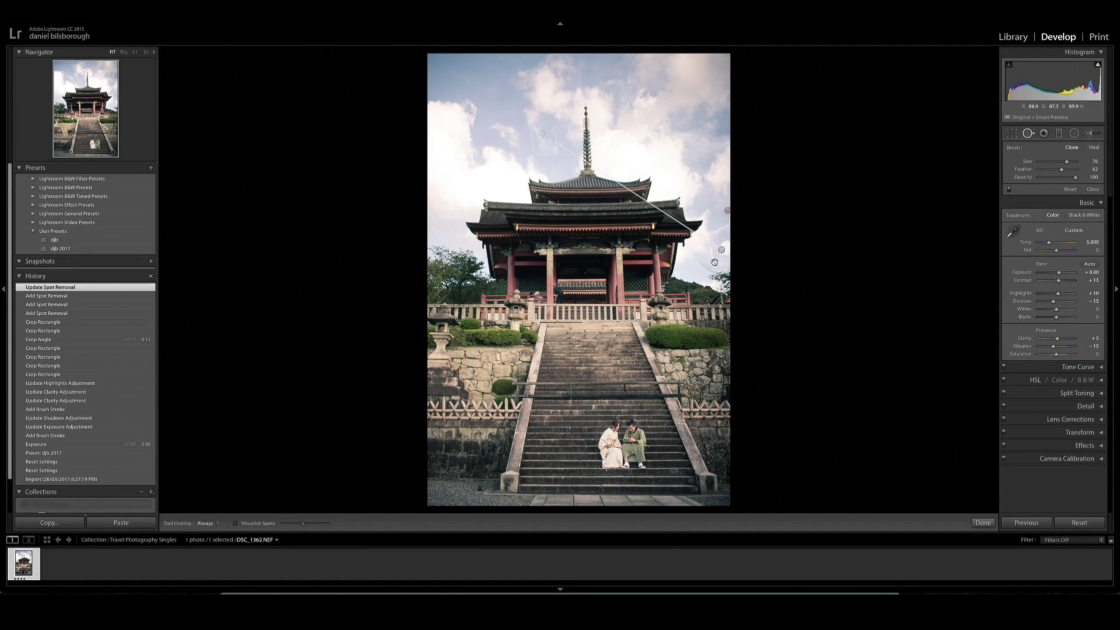
# Step: At 1:1 beside the roof corner, undo a spot change and reposition the sky spot's source
pyautogui.press('q')
pyautogui.click(700, 251)
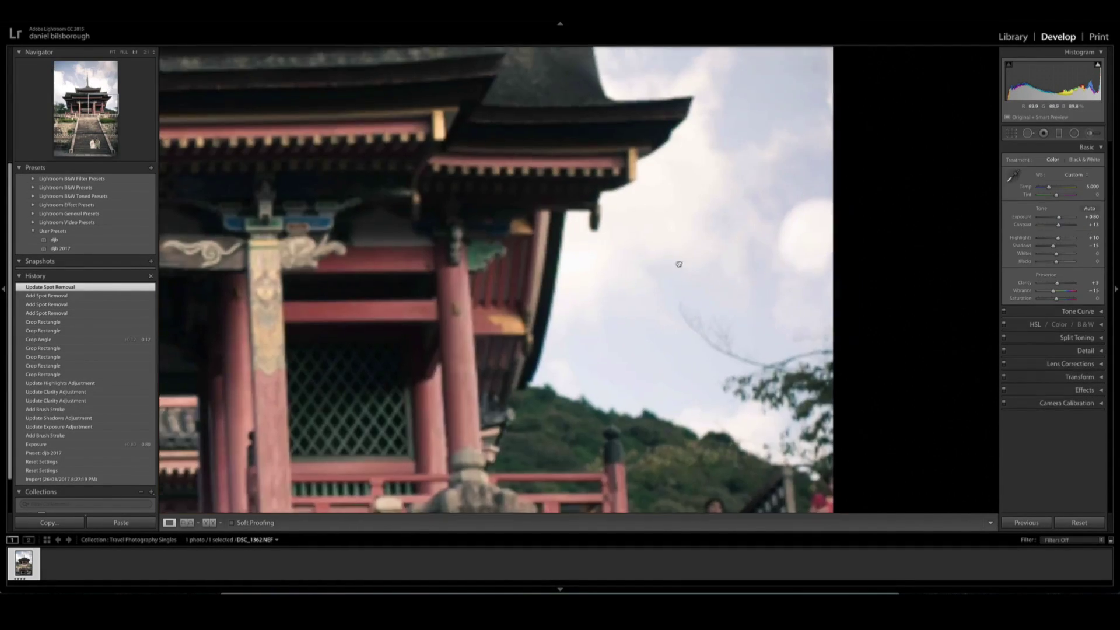
pyautogui.press('q')
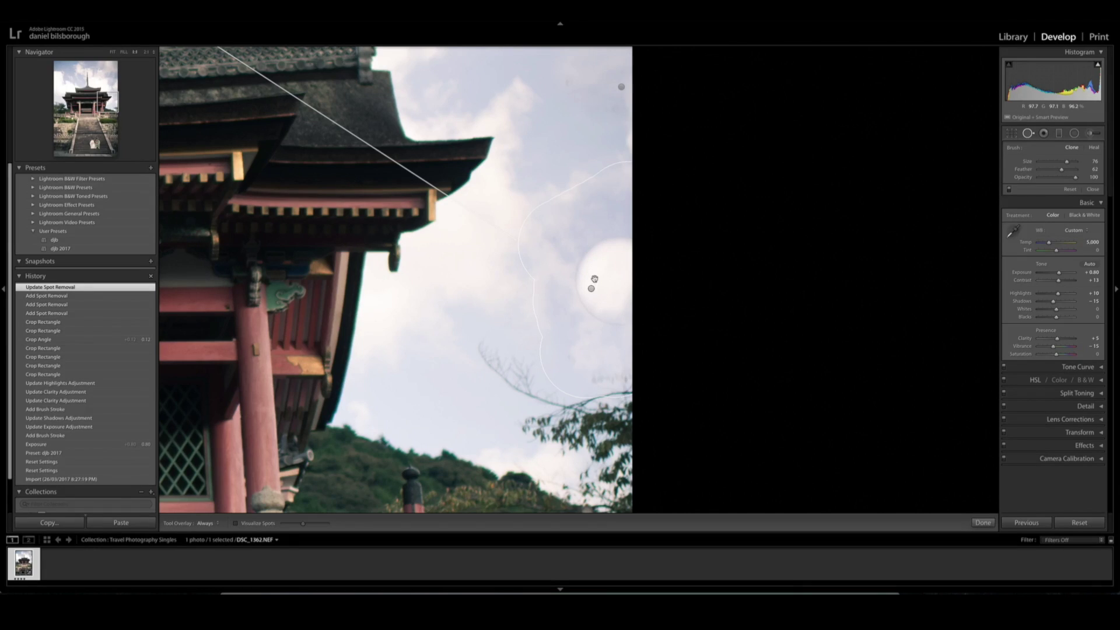
pyautogui.hotkey('ctrl', 'z')
pyautogui.moveTo(592, 282); pyautogui.dragTo(442, 297)
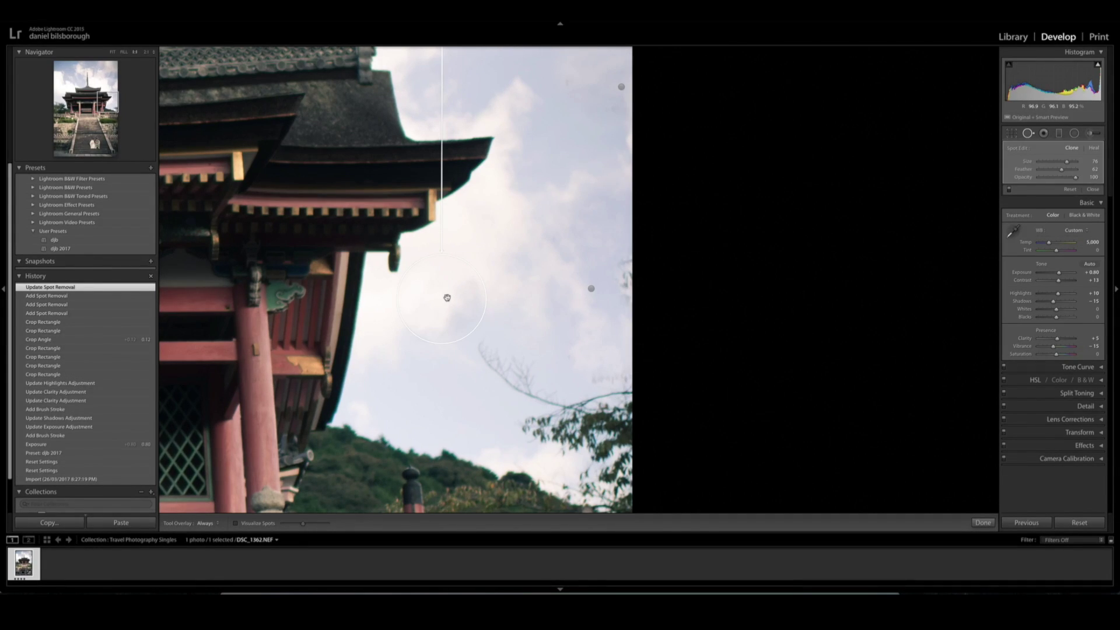
pyautogui.moveTo(447, 297); pyautogui.dragTo(638, 263)
pyautogui.moveTo(443, 58); pyautogui.dragTo(542, 212)
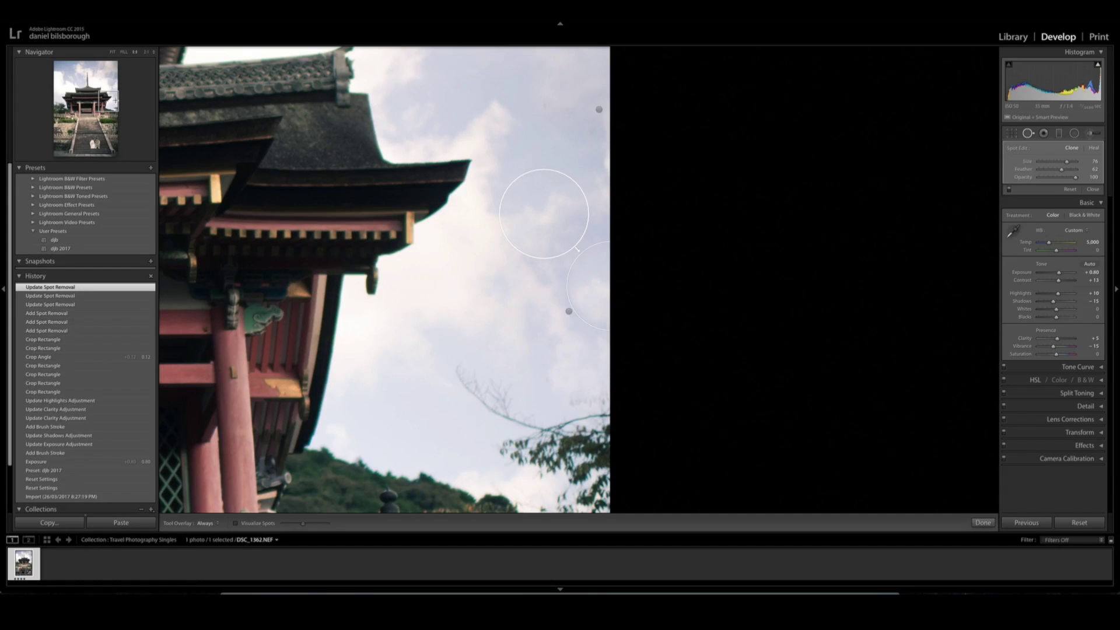
# Step: Pan toward the trees and paint out sky dust spots, sampling from clean sky
pyautogui.press('q')
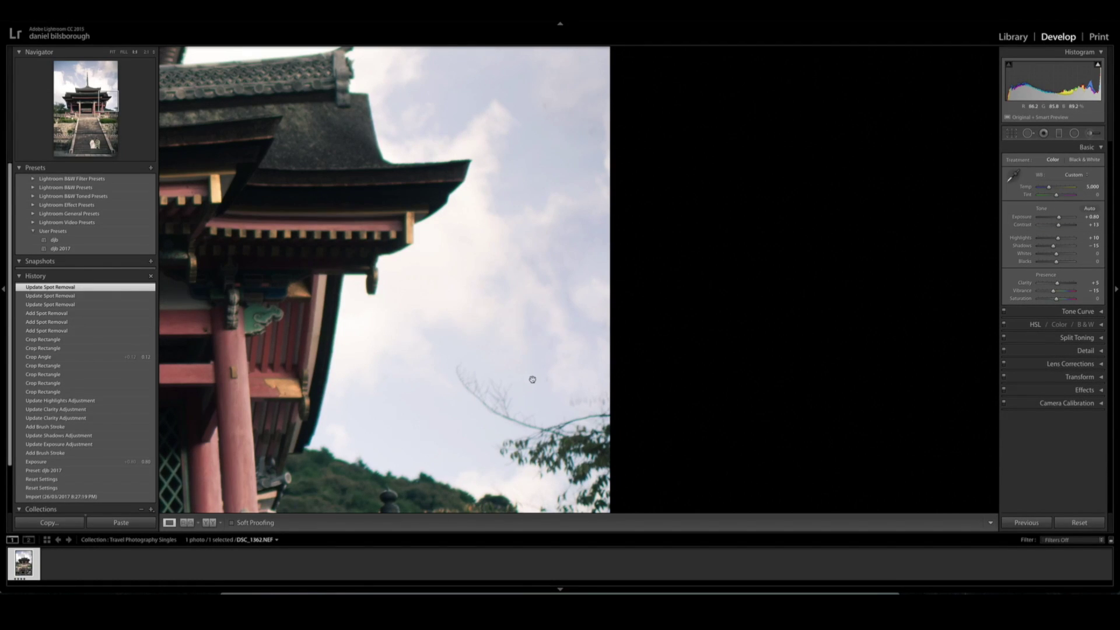
pyautogui.moveTo(528, 374); pyautogui.dragTo(509, 252)
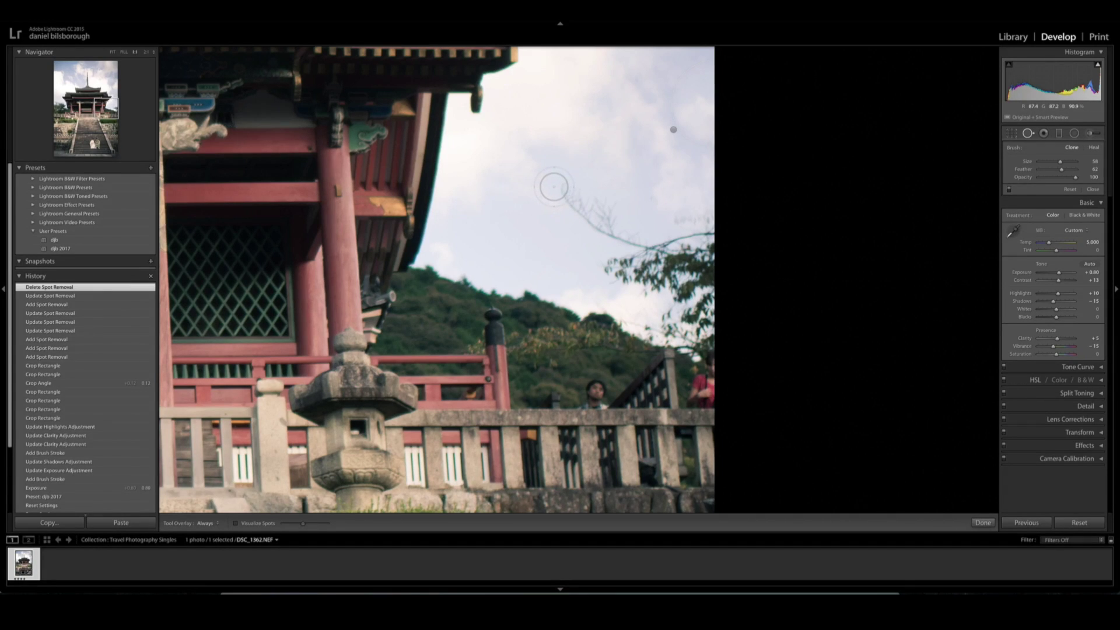
pyautogui.moveTo(551, 188)
pyautogui.mouseDown()
pyautogui.moveTo(605, 229)
pyautogui.moveTo(620, 228)
pyautogui.moveTo(599, 202)
pyautogui.moveTo(627, 224)
pyautogui.mouseUp()
pyautogui.press('q')
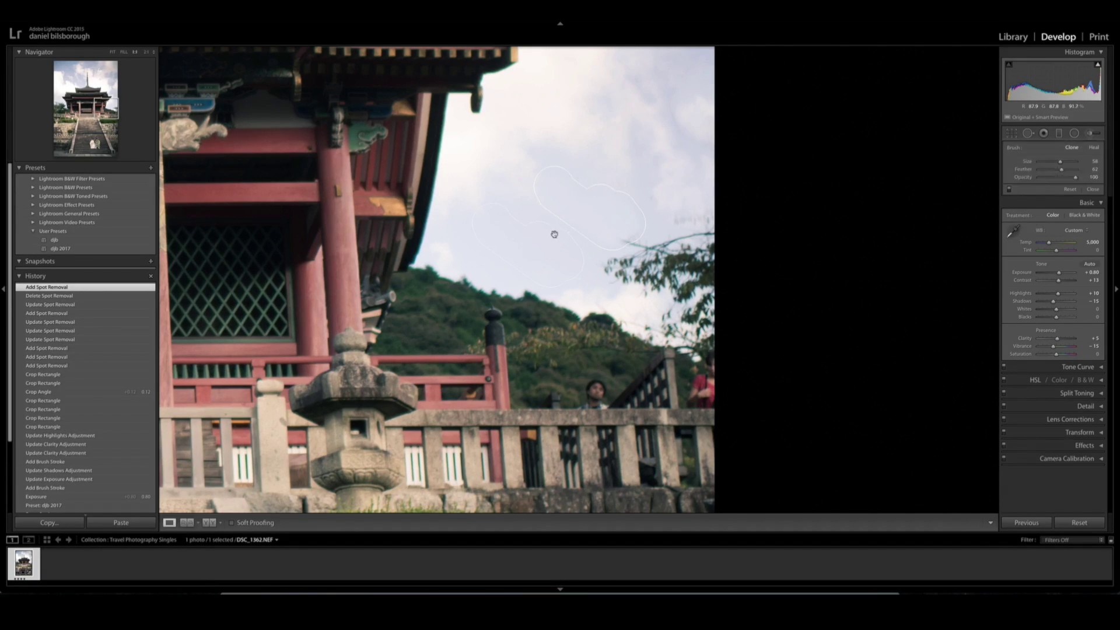
pyautogui.press('q')
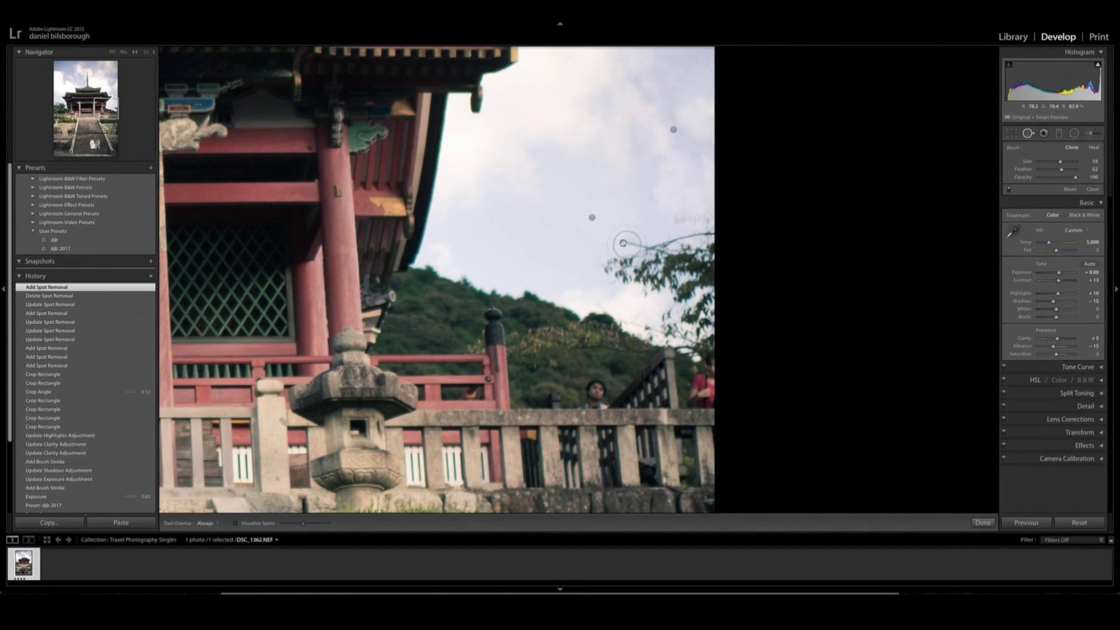
pyautogui.moveTo(624, 243)
pyautogui.mouseDown()
pyautogui.moveTo(681, 248)
pyautogui.moveTo(694, 243)
pyautogui.moveTo(670, 229)
pyautogui.moveTo(712, 219)
pyautogui.moveTo(707, 266)
pyautogui.mouseUp()
pyautogui.moveTo(513, 279)
pyautogui.mouseDown()
pyautogui.moveTo(520, 204)
pyautogui.moveTo(535, 195)
pyautogui.mouseUp()
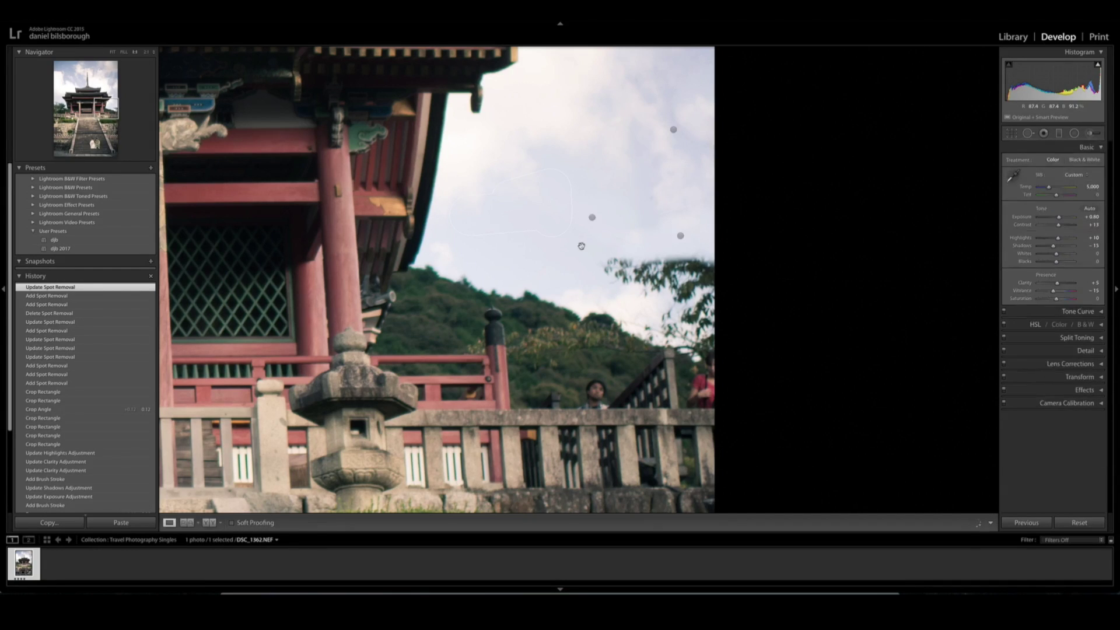
# Step: Paint out more sky spots along the edge, near the trees and above the hillside
pyautogui.moveTo(606, 269); pyautogui.dragTo(712, 266)
pyautogui.moveTo(637, 273)
pyautogui.mouseDown()
pyautogui.moveTo(717, 288)
pyautogui.moveTo(691, 304)
pyautogui.mouseUp()
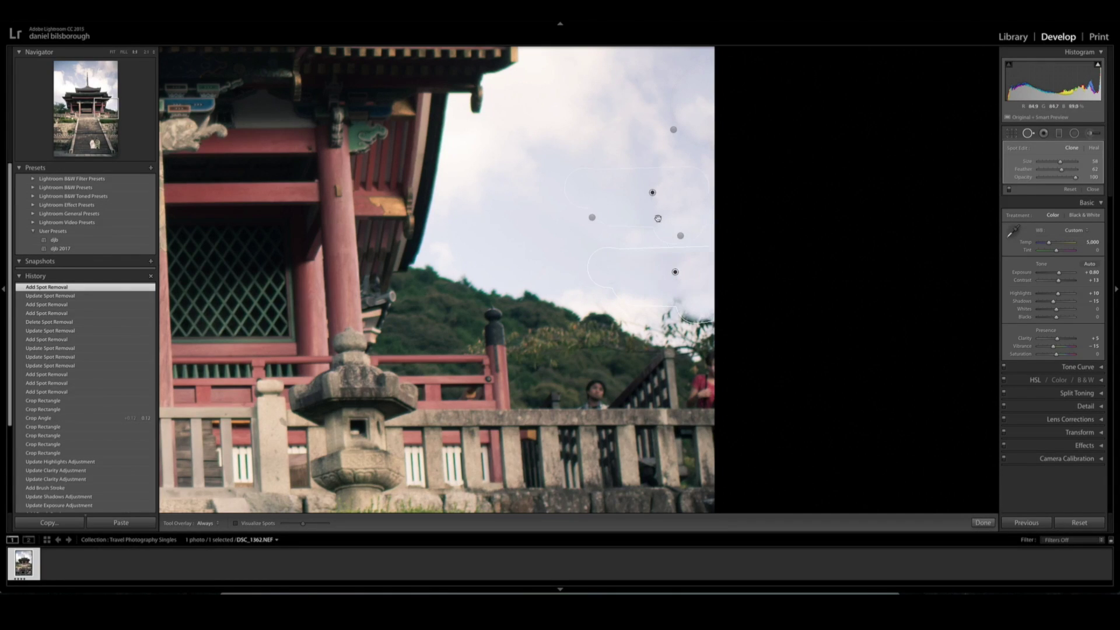
pyautogui.press('Escape')
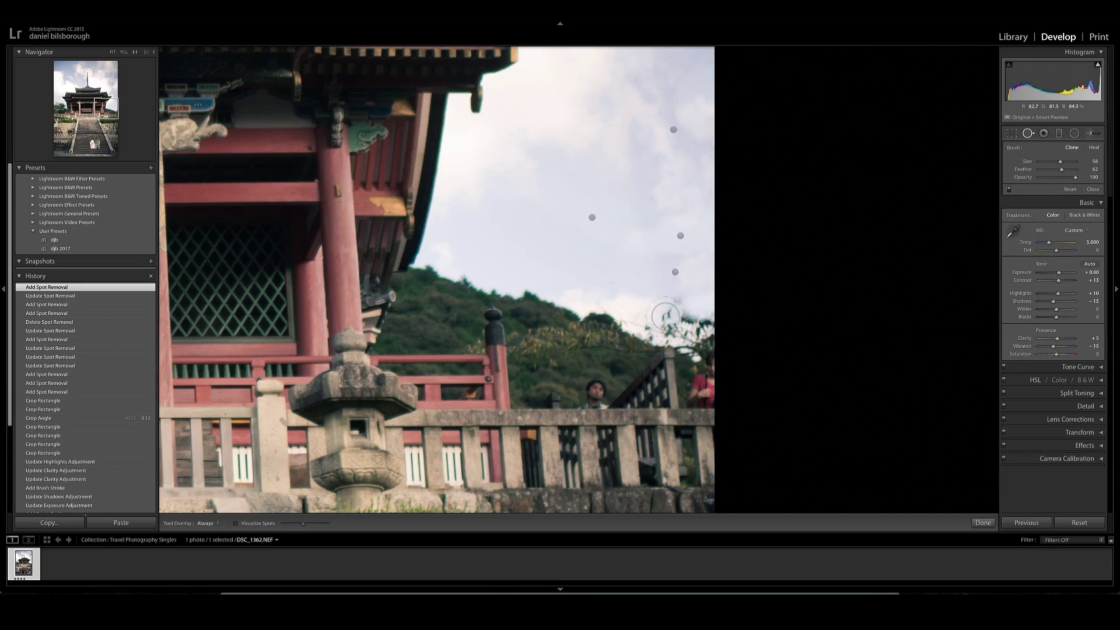
pyautogui.moveTo(658, 316)
pyautogui.mouseDown()
pyautogui.moveTo(700, 329)
pyautogui.moveTo(706, 309)
pyautogui.moveTo(658, 284)
pyautogui.mouseUp()
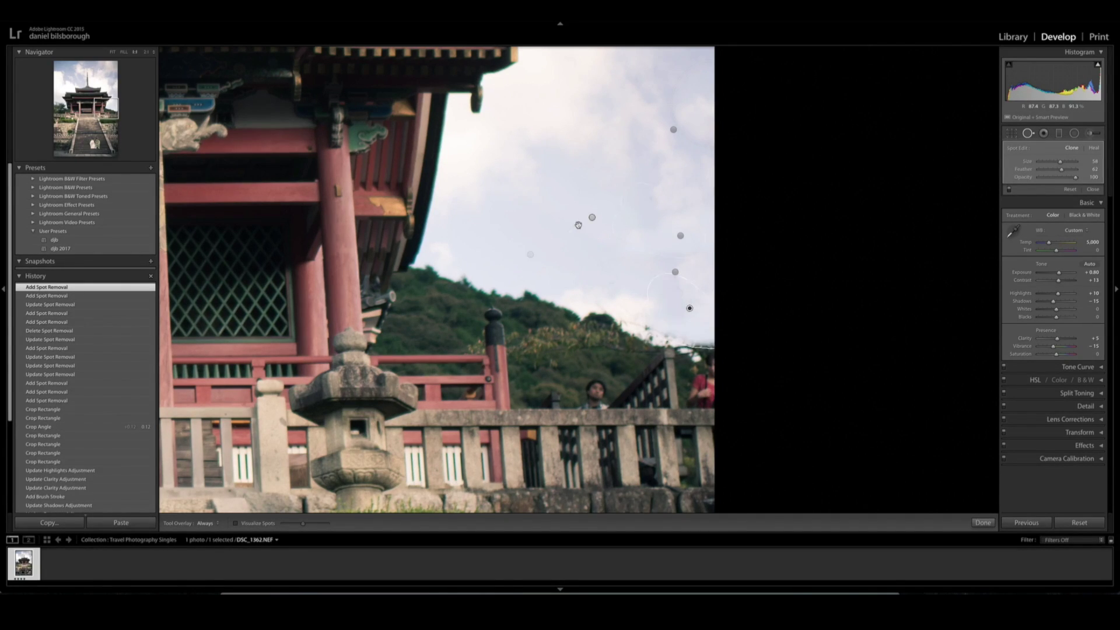
pyautogui.press('q')
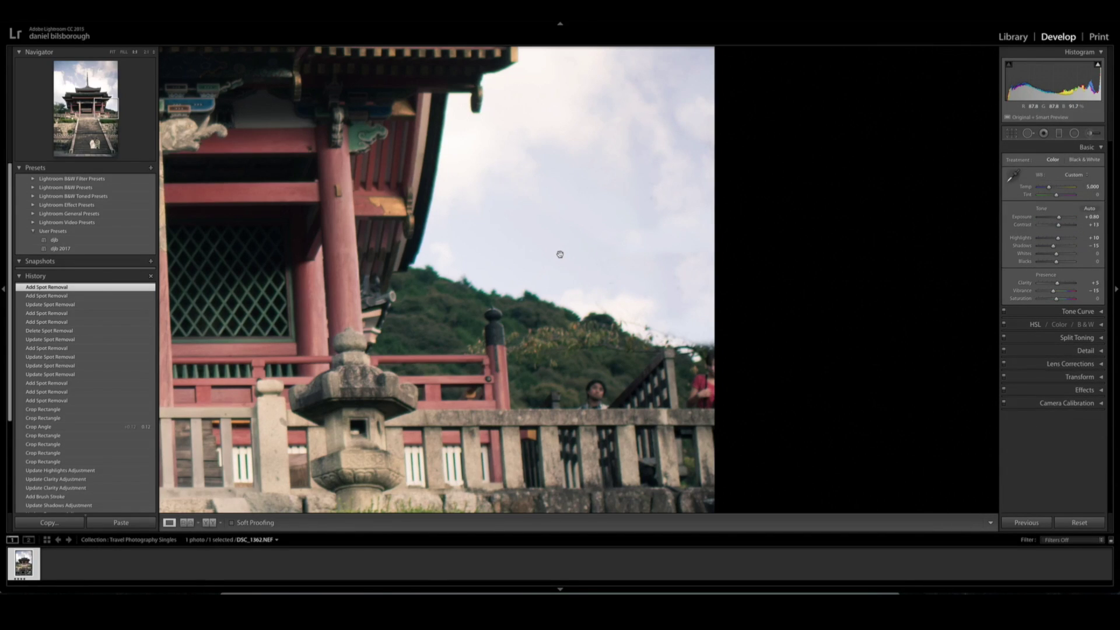
pyautogui.press('q')
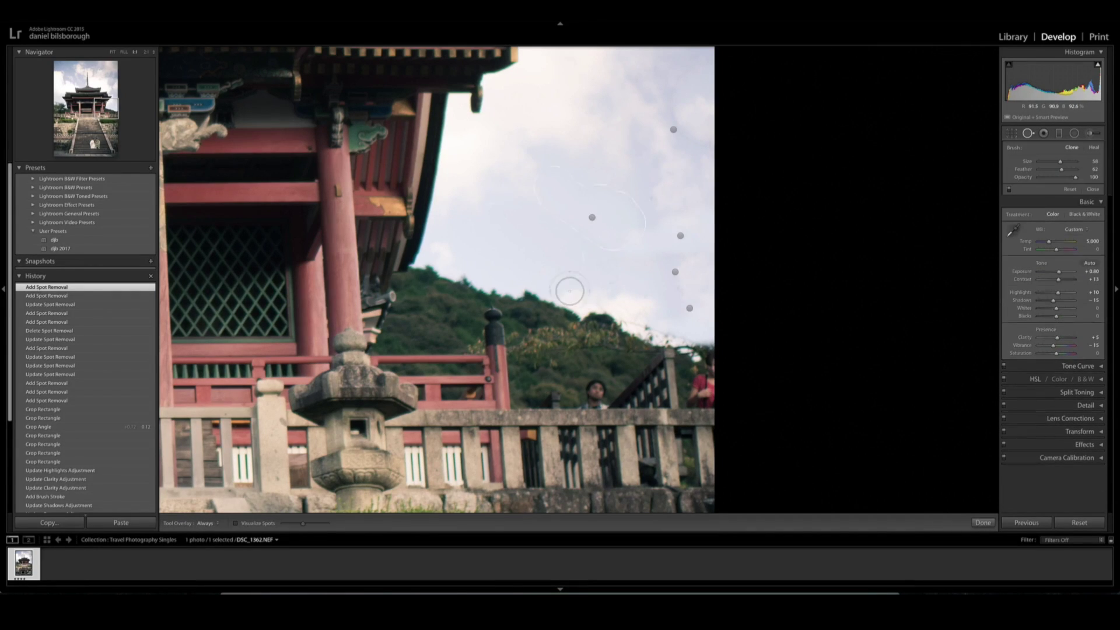
pyautogui.scroll(-3, 569, 286)
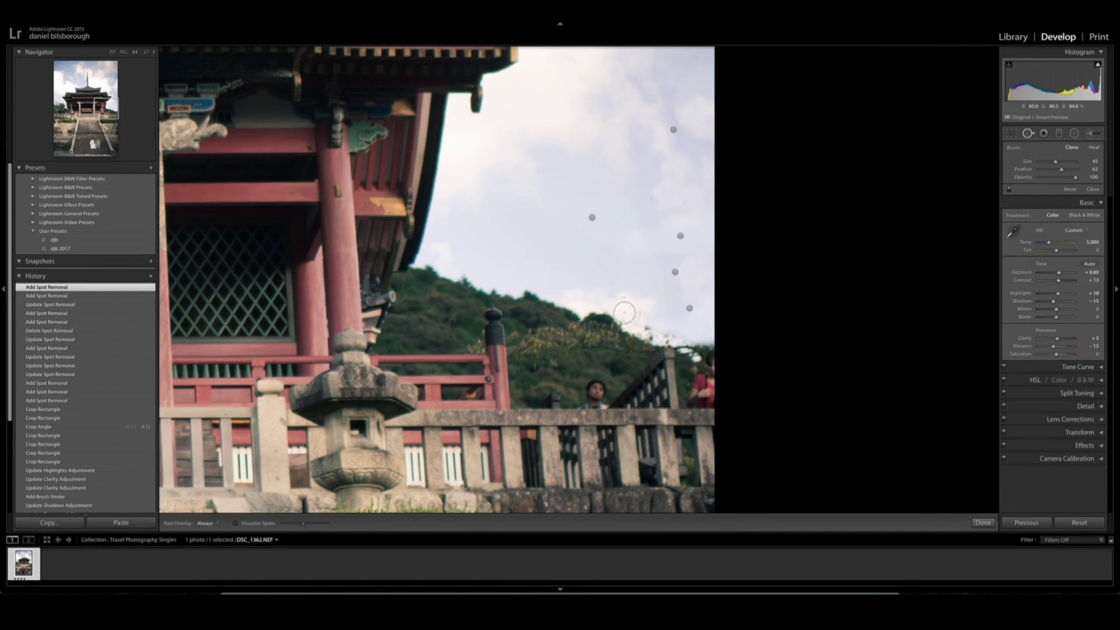
pyautogui.moveTo(625, 311); pyautogui.dragTo(704, 328)
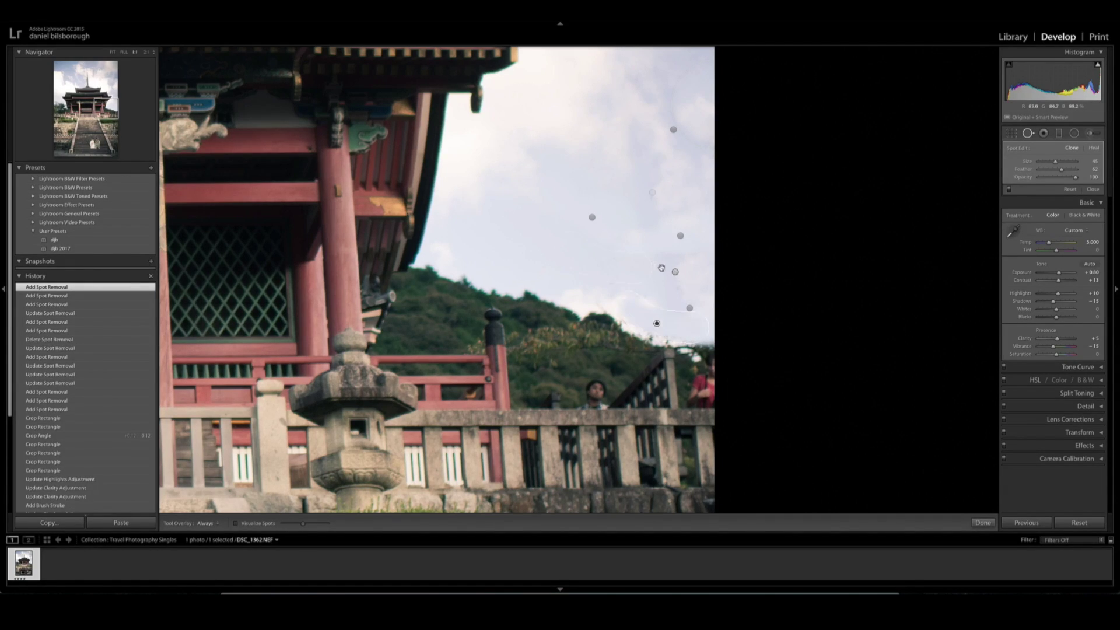
# Step: Return to the full photo view and fine-tune the crop's straightening angle
pyautogui.press('q')
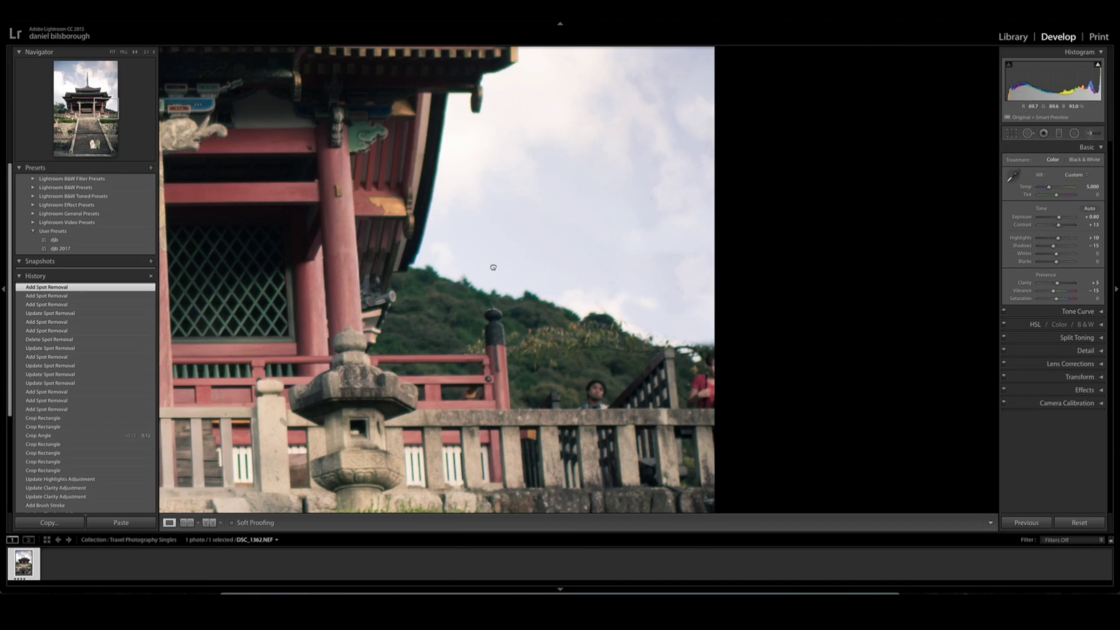
pyautogui.click(492, 267)
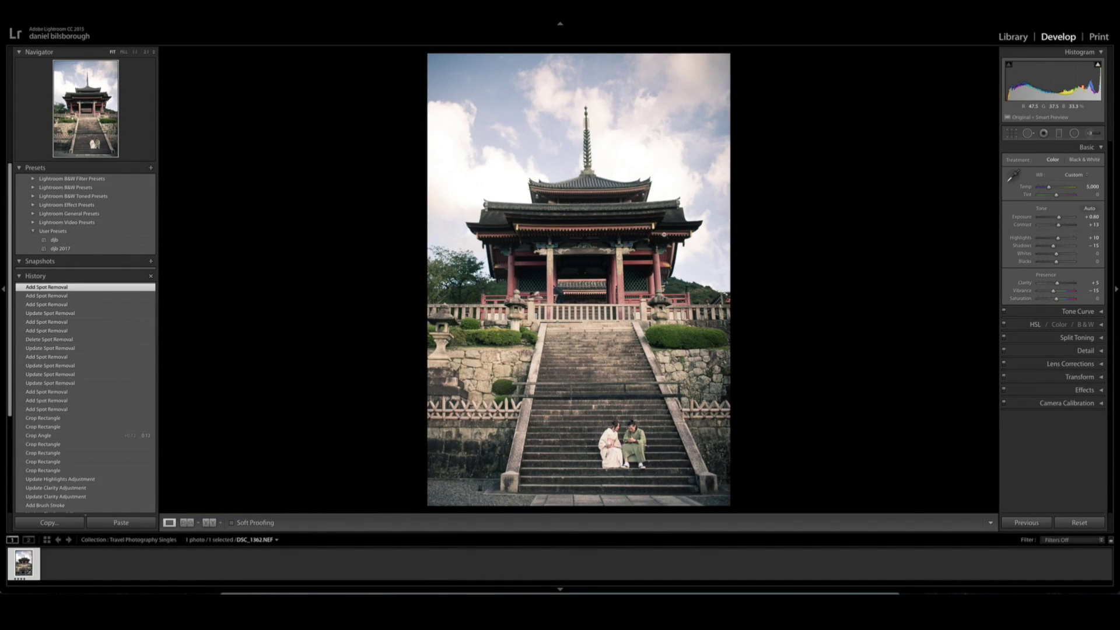
pyautogui.press('r')
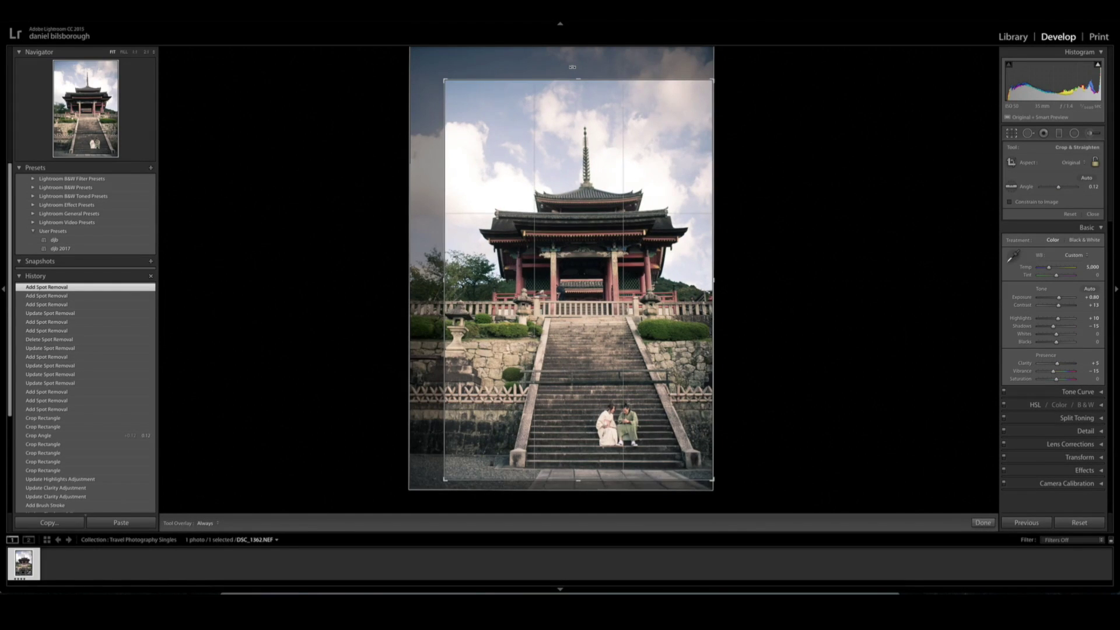
pyautogui.moveTo(573, 66); pyautogui.dragTo(573, 66)
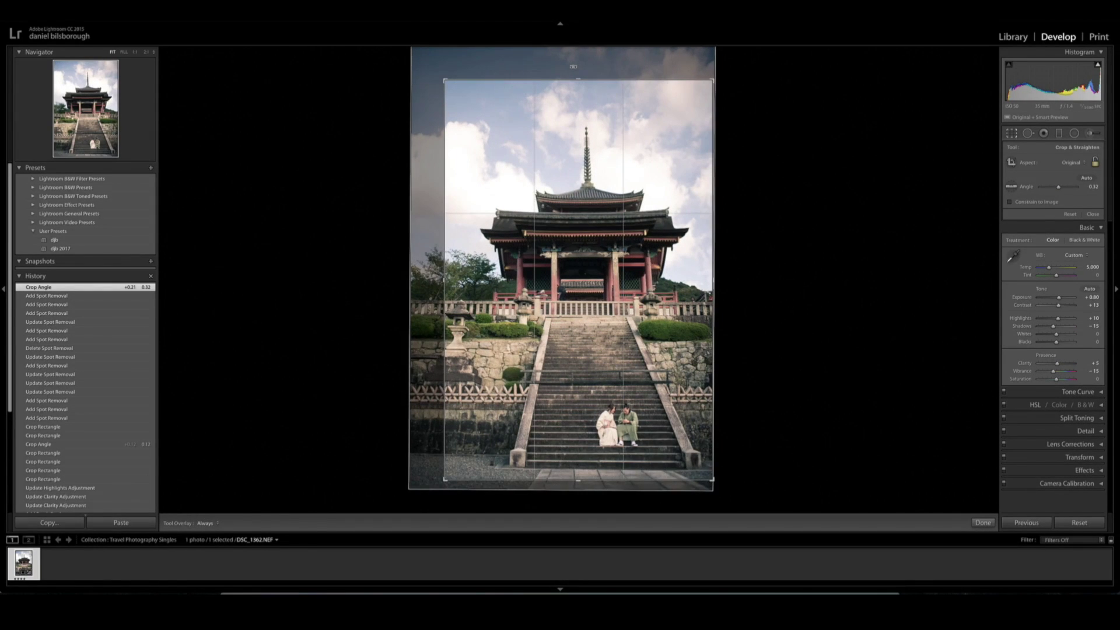
pyautogui.press('Return')
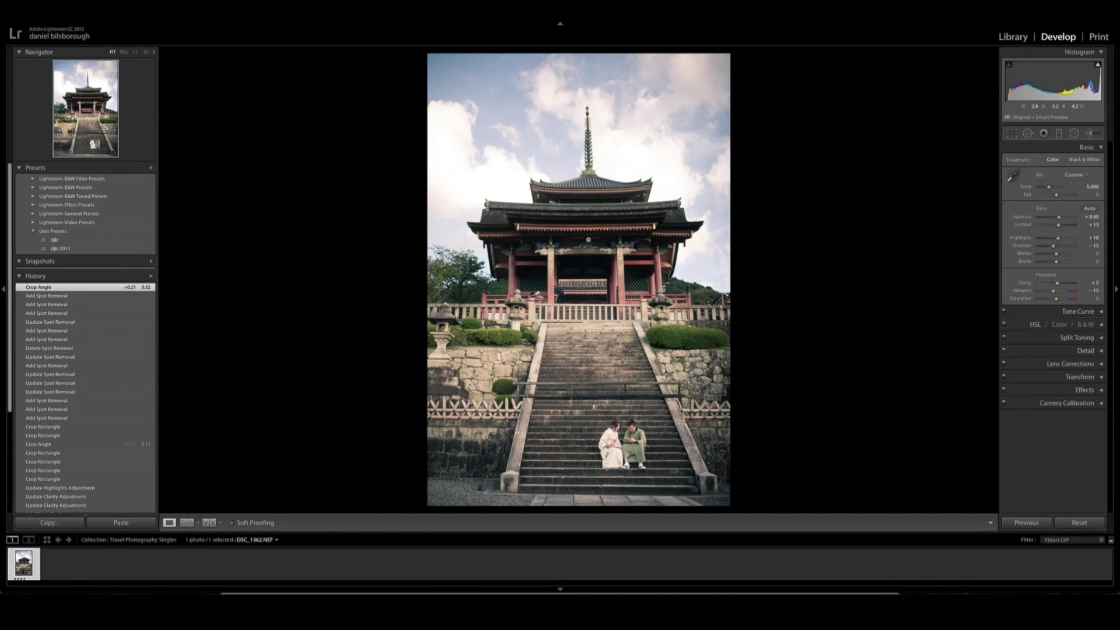
# Step: Create a reset virtual copy and paste only the original's crop, angle and aspect ratio onto it
pyautogui.hotkey('ctrl', "'")
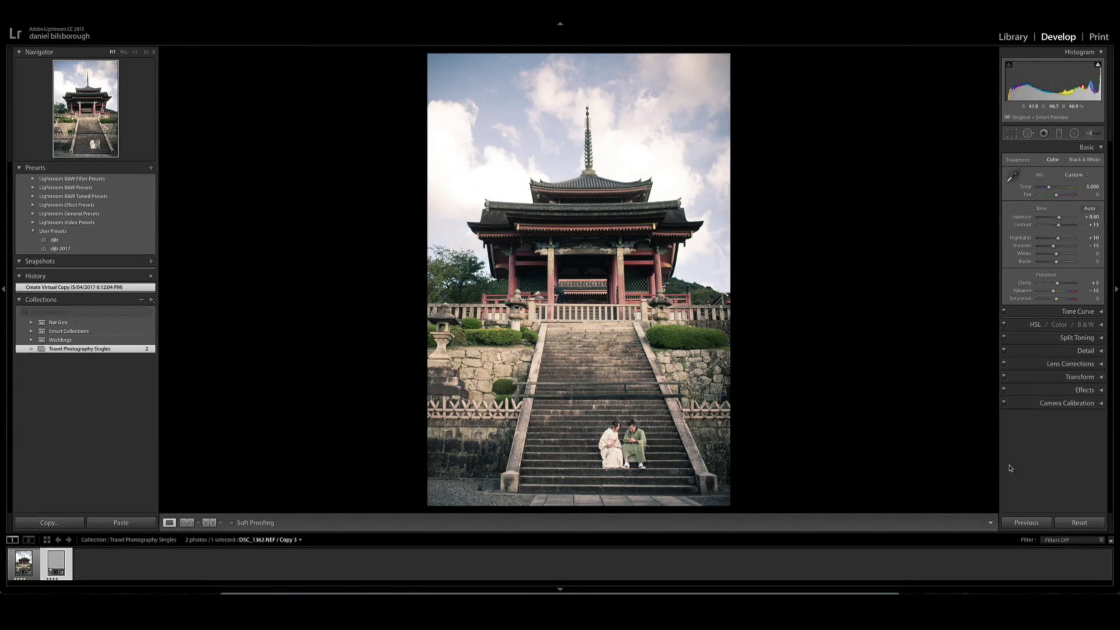
pyautogui.click(1078, 522)
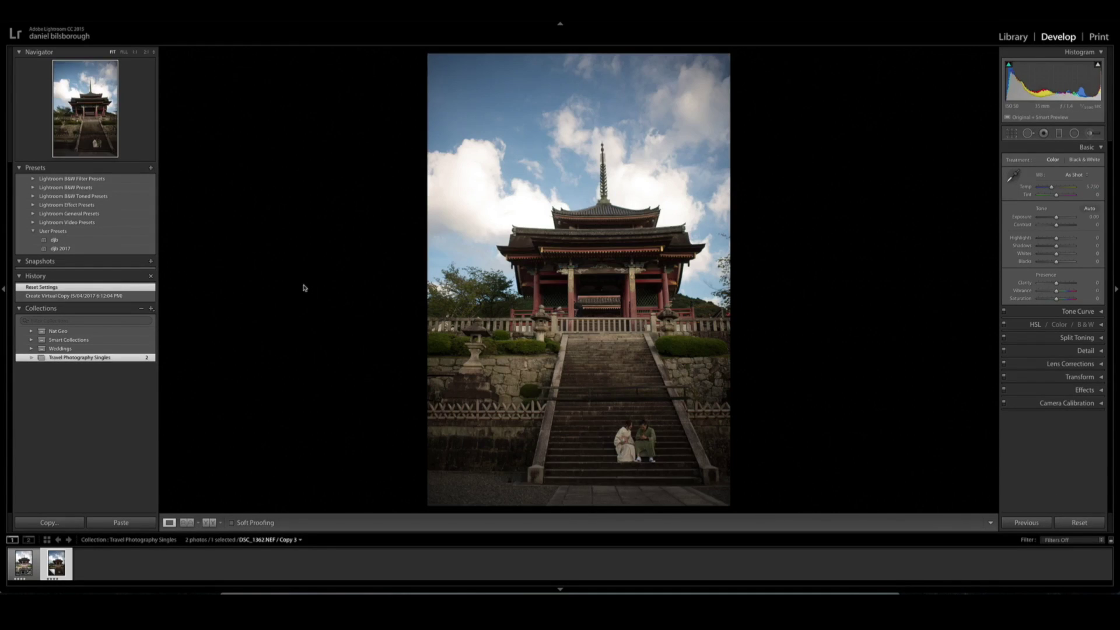
pyautogui.press('Left')
pyautogui.hotkey('ctrl', 'shift', 'c')
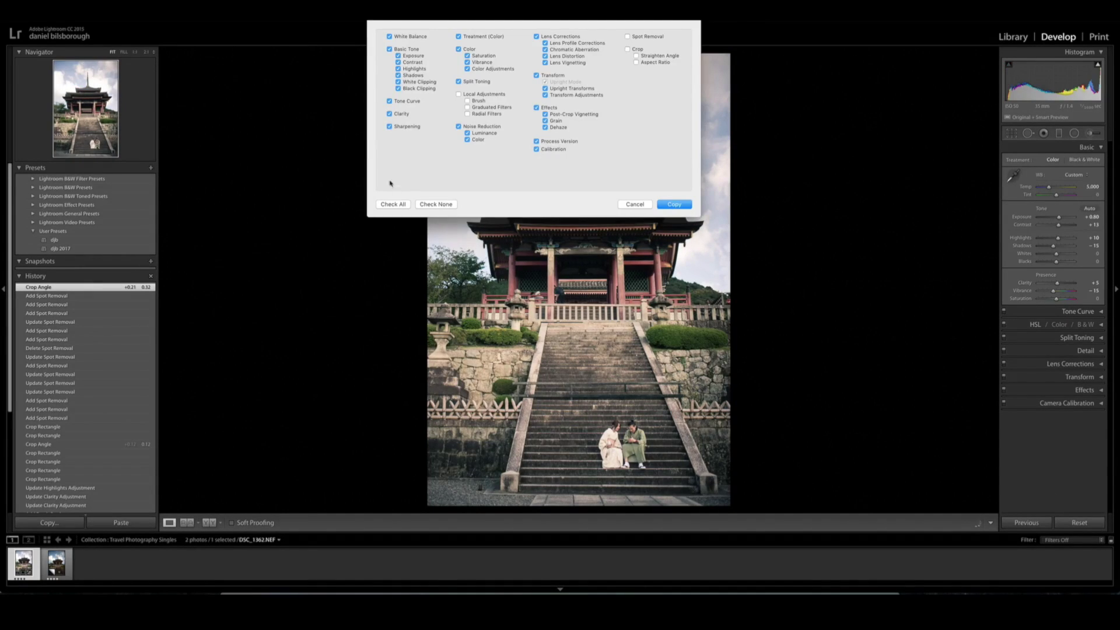
pyautogui.click(436, 204)
pyautogui.click(627, 49)
pyautogui.click(673, 204)
pyautogui.press('Right')
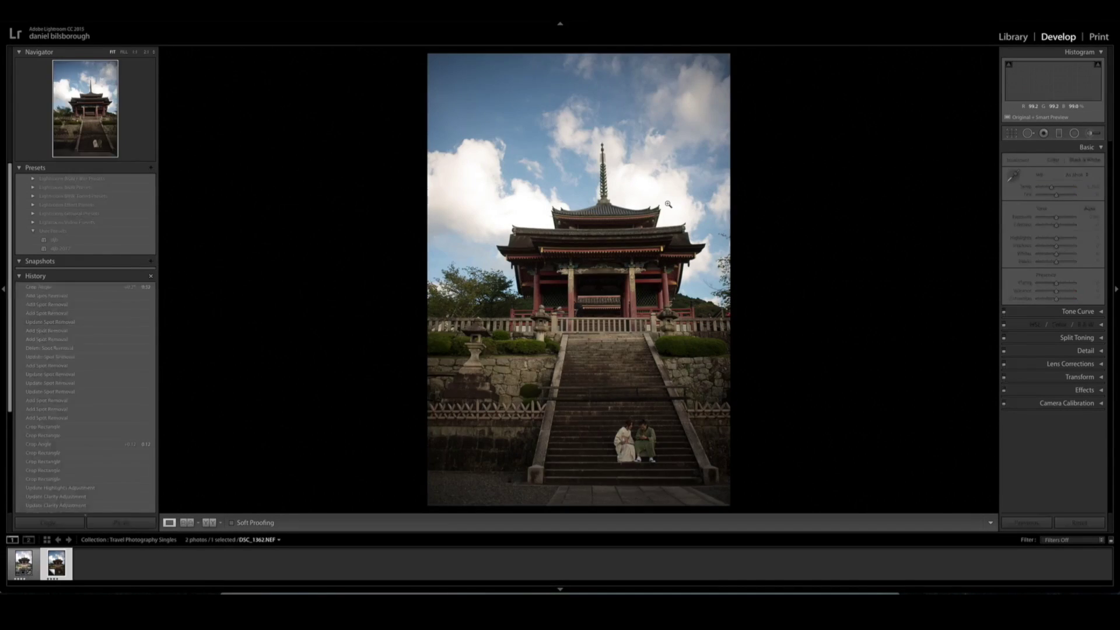
pyautogui.hotkey('ctrl', 'shift', 'v')
pyautogui.hotkey('ctrl', 'a')
# Step: Compare both photos side by side in Survey view, briefly hiding the side panels
pyautogui.press('n')
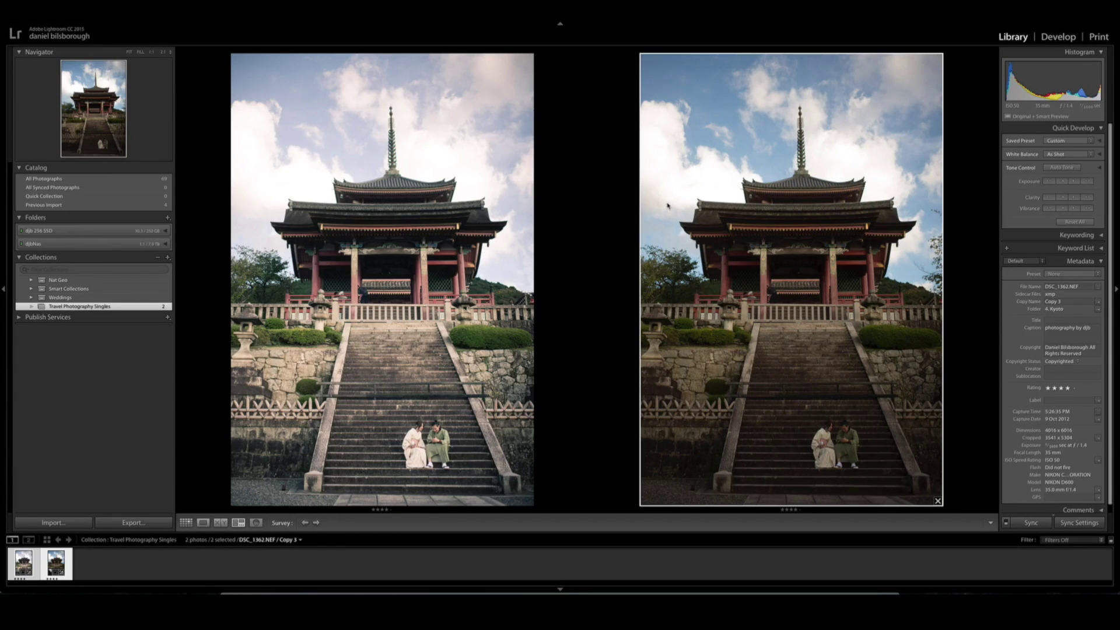
pyautogui.press('Tab')
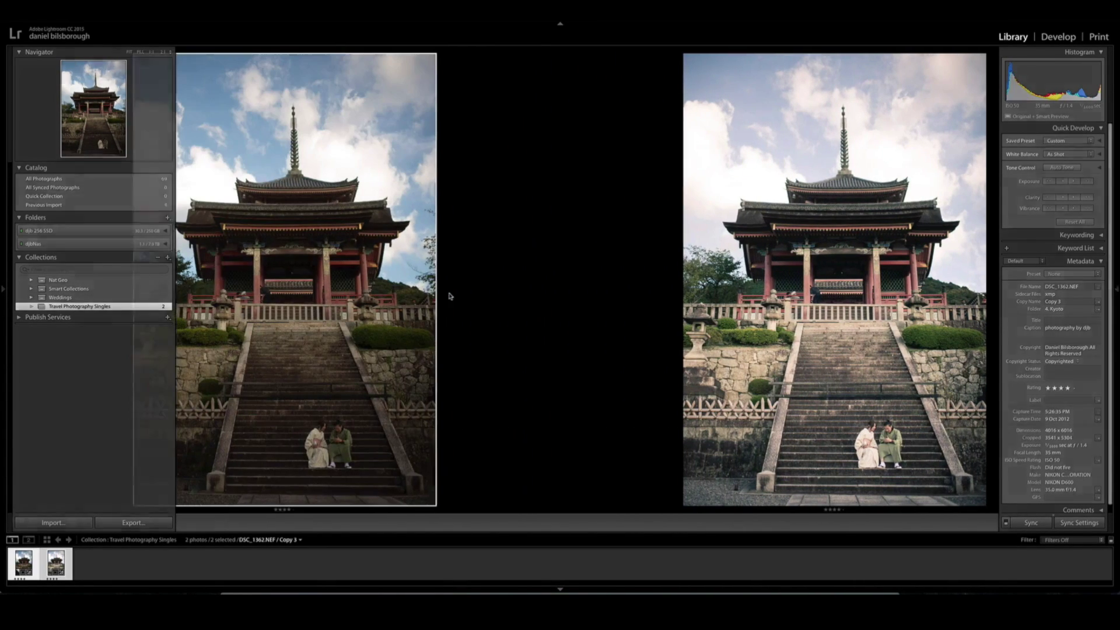
pyautogui.press('Tab')
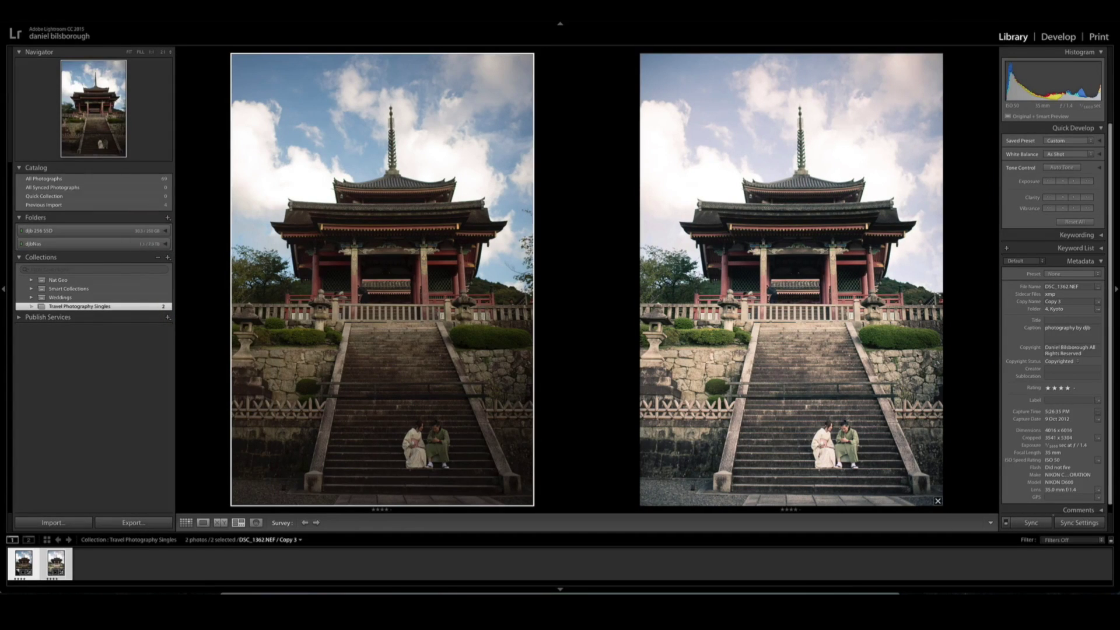